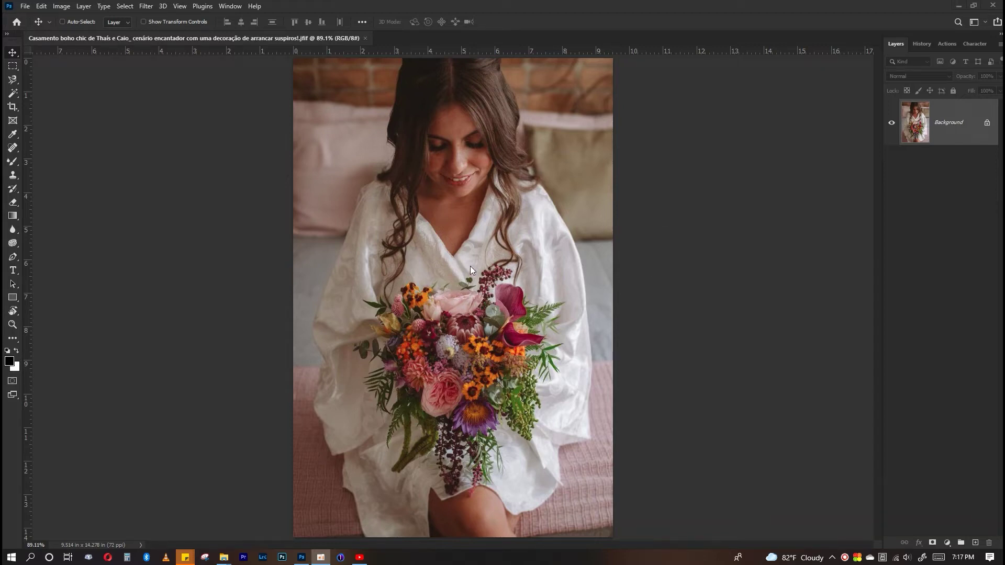
Duplicate the Background layer twice to make Background copy and Background copy 2
scroll(470, 270, down, 3)
scroll(470, 270, up, 2)
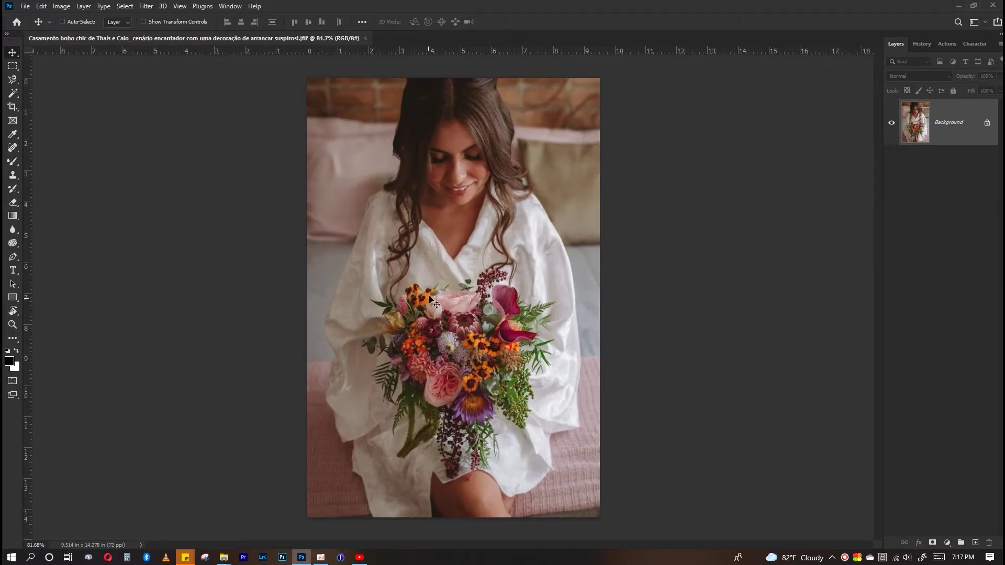
right_click(948, 122)
click(941, 137)
click(587, 155)
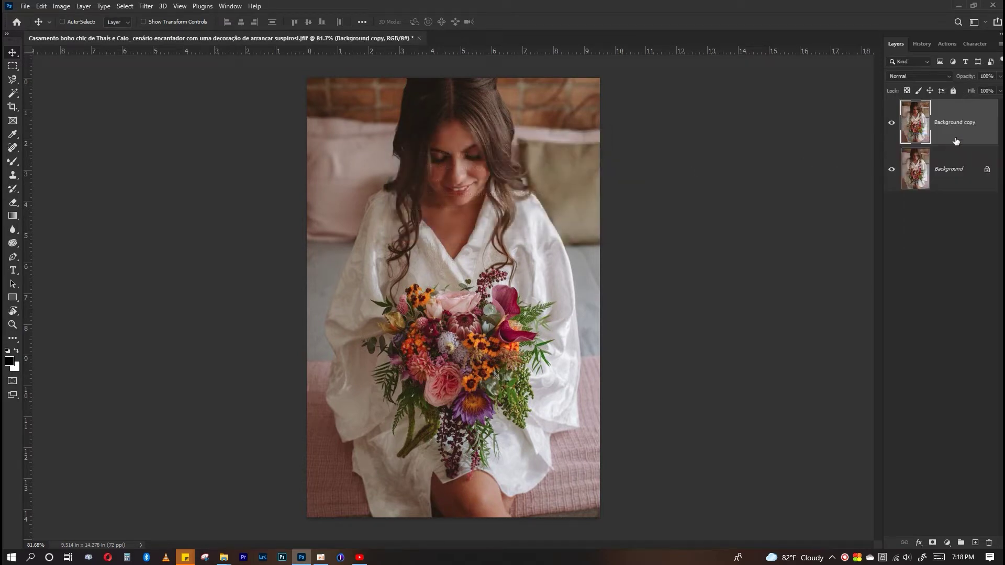
right_click(962, 117)
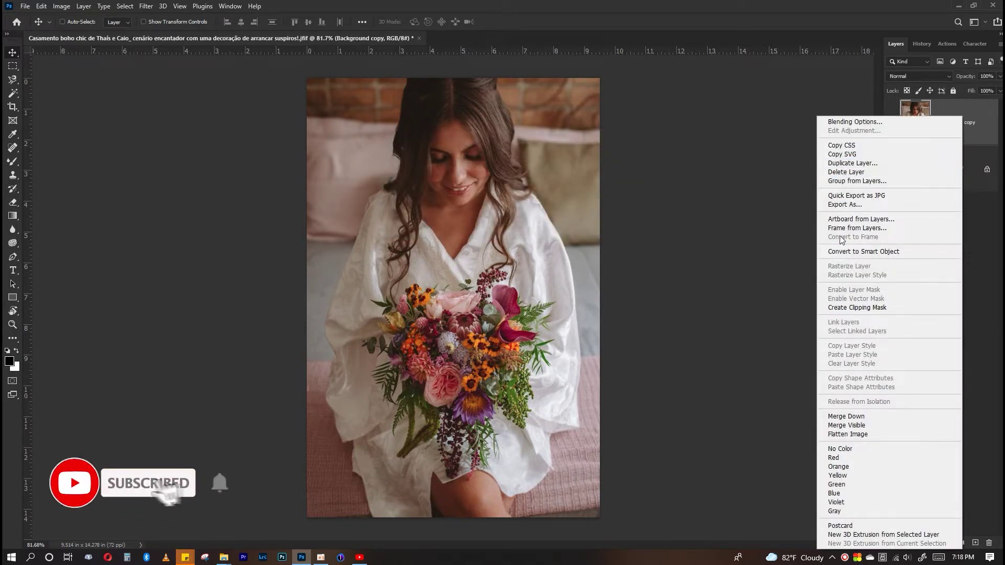
click(853, 163)
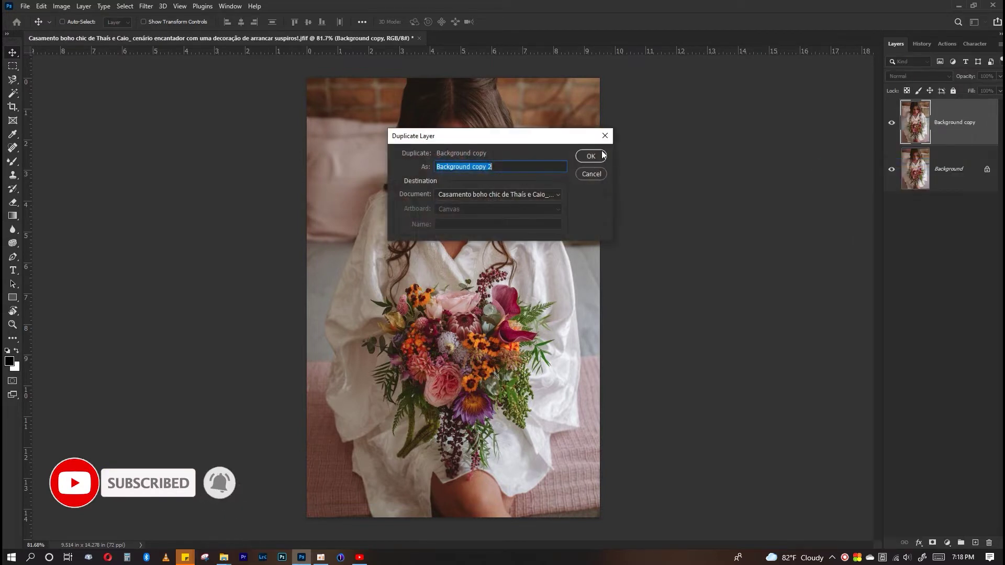
click(599, 156)
scroll(606, 151, up, 1)
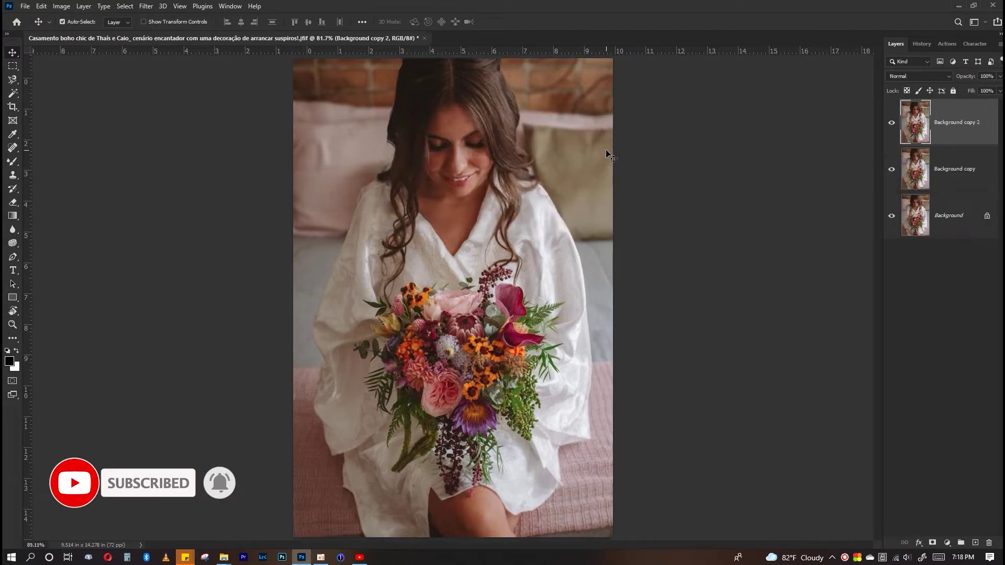
click(61, 5)
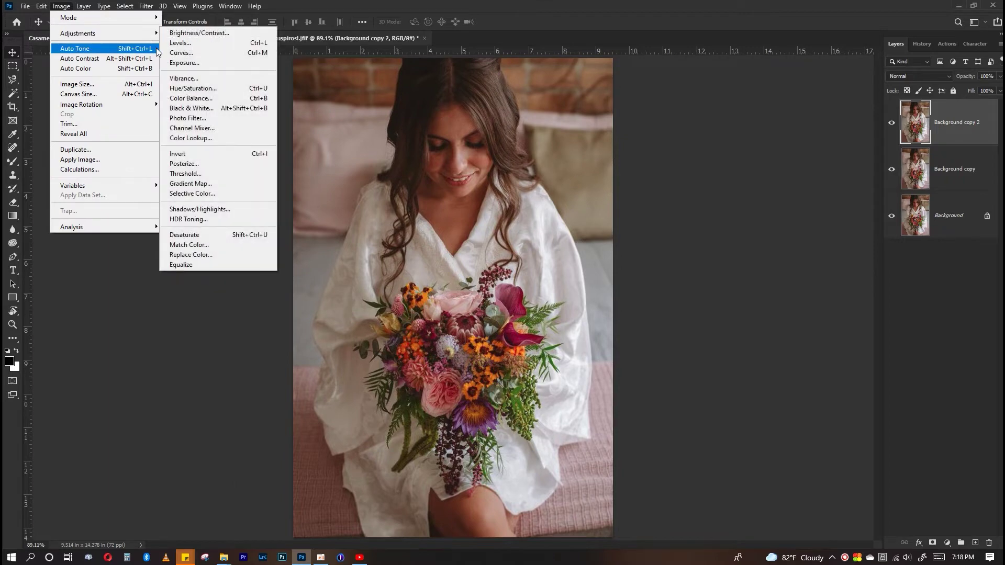
Raise the RGB curve midpoint to brighten, then pull the Red curve down slightly
click(169, 52)
drag(725, 392, 727, 388)
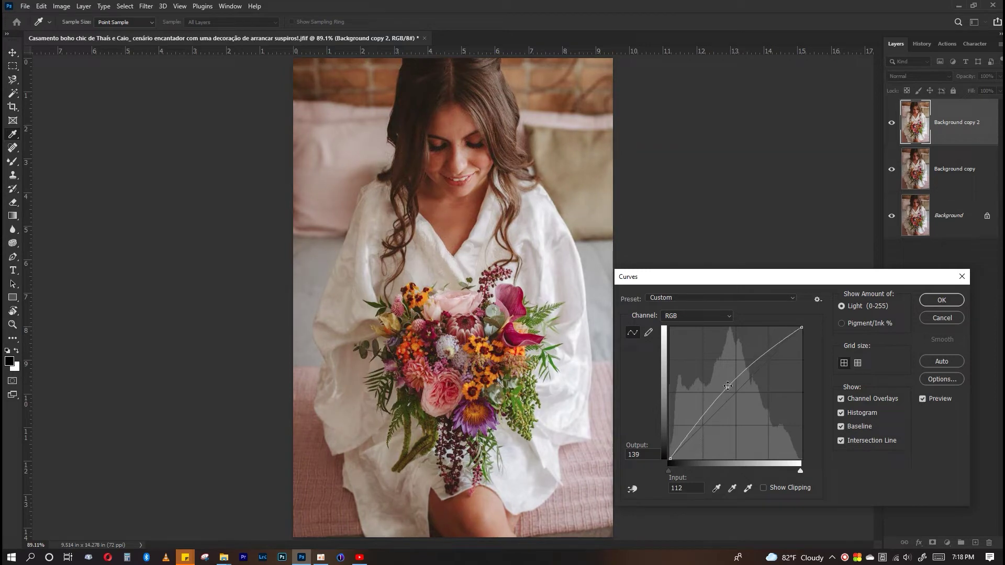
drag(728, 387, 727, 377)
click(696, 314)
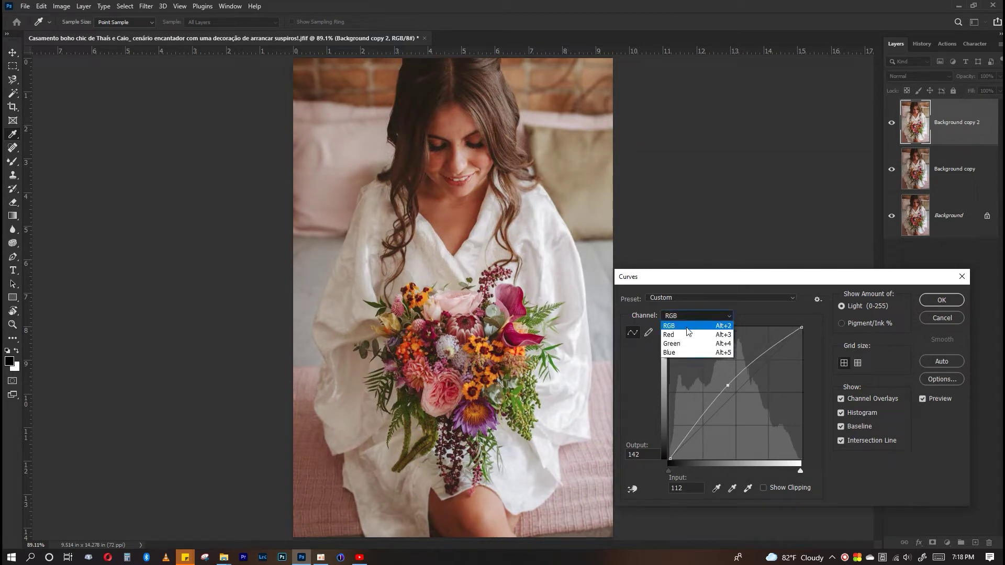
drag(739, 391, 738, 395)
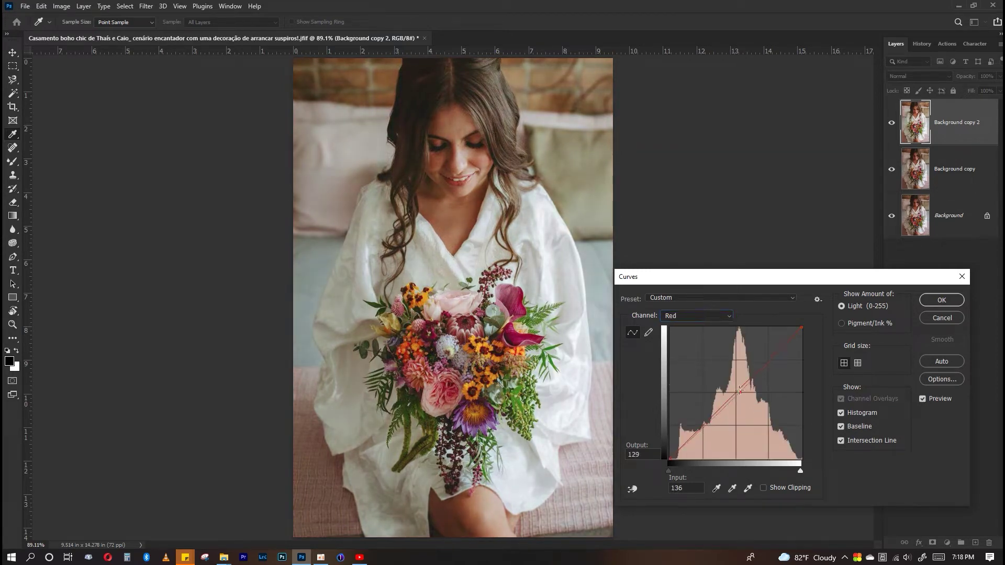
Lift the Green and Blue curves slightly and apply the Curves adjustment
click(696, 316)
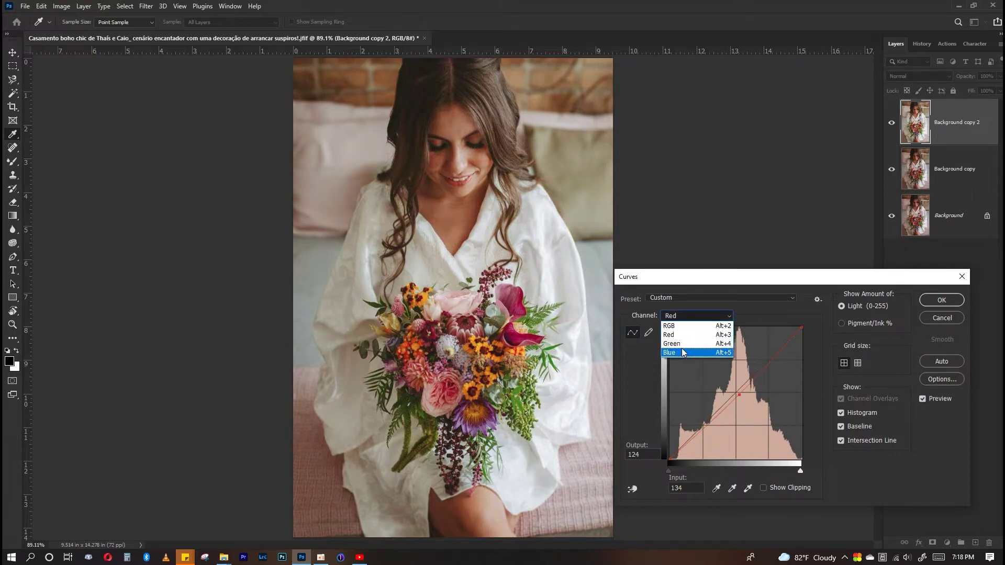
click(678, 344)
drag(735, 390, 734, 387)
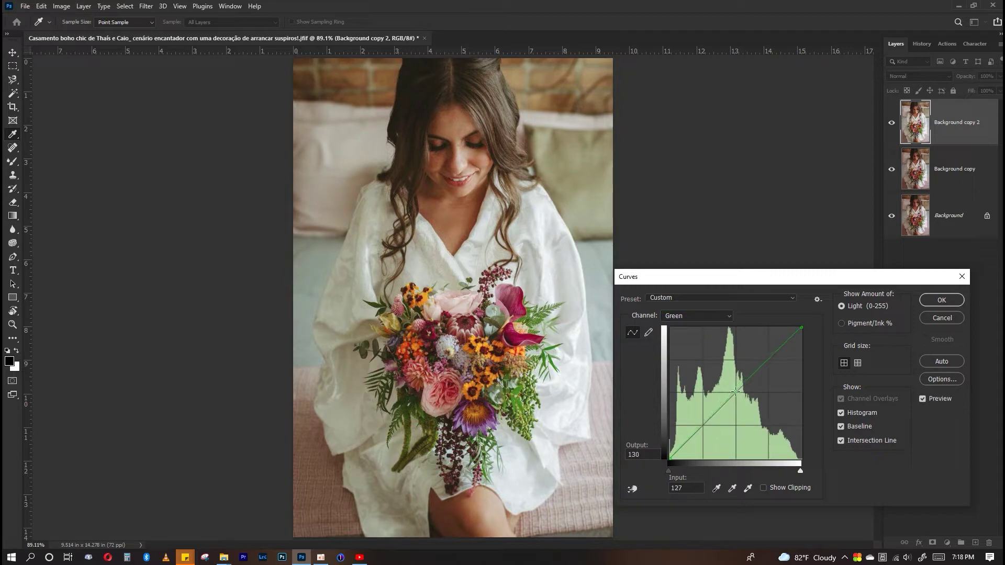
click(728, 316)
click(678, 354)
drag(735, 391, 735, 388)
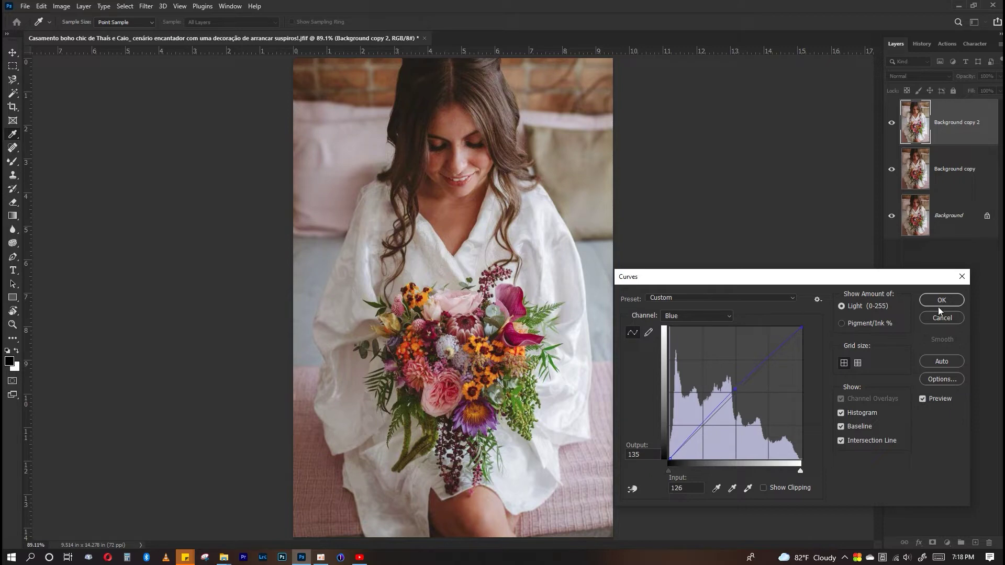
click(930, 400)
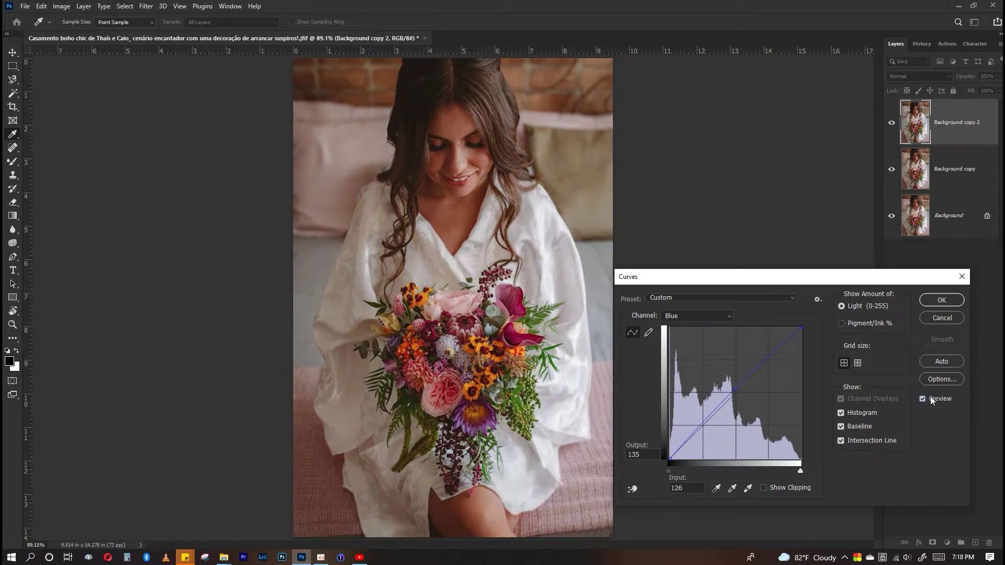
click(940, 301)
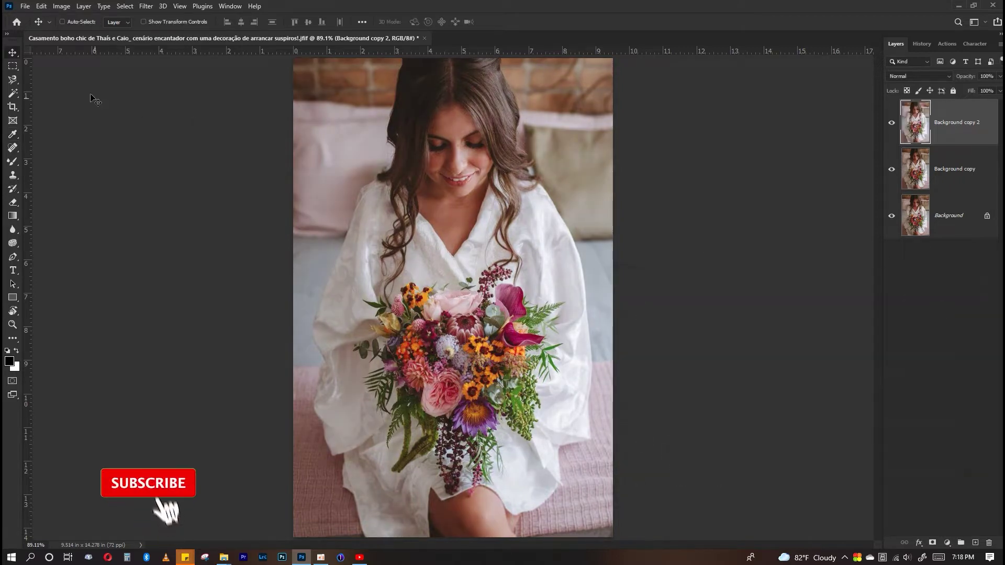
Apply Levels to the top copy with input black 18 and midtone 1.08
click(62, 6)
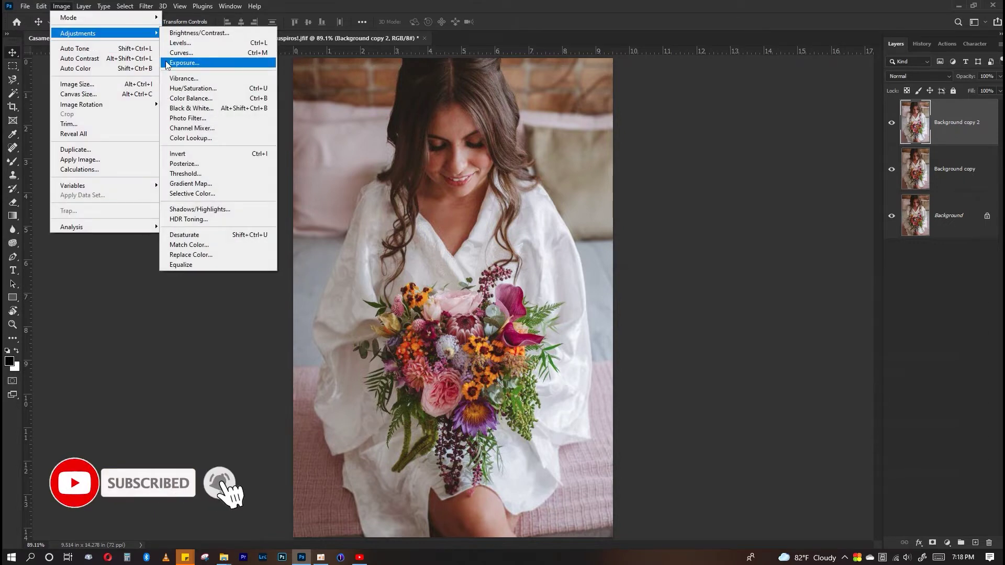
mouse_move(77, 33)
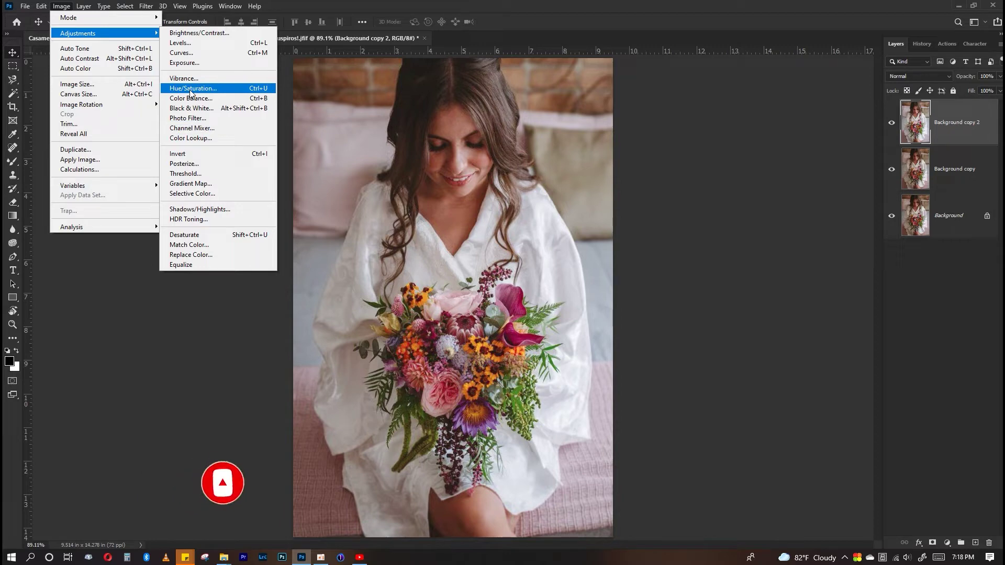
click(196, 43)
drag(757, 284, 699, 284)
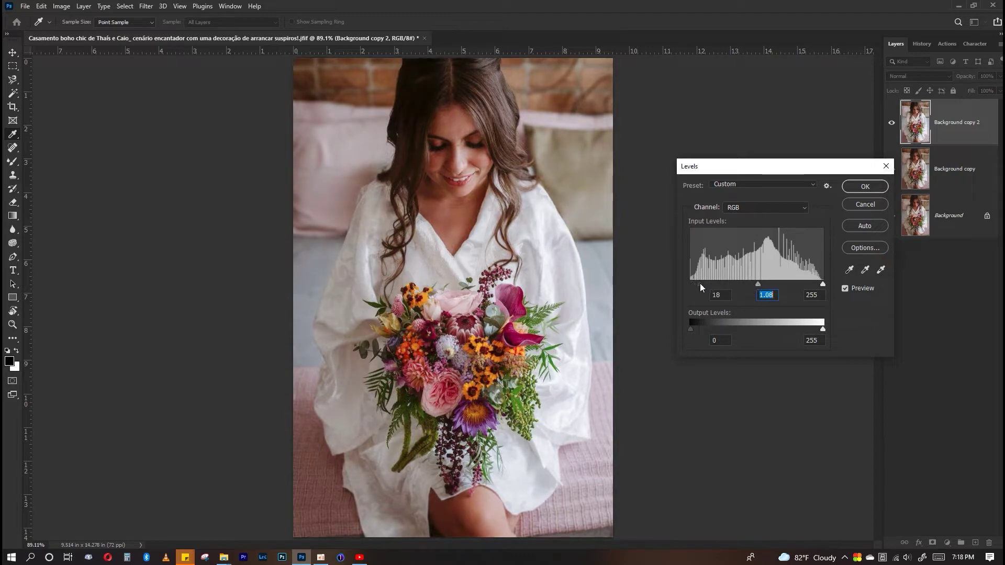
click(865, 187)
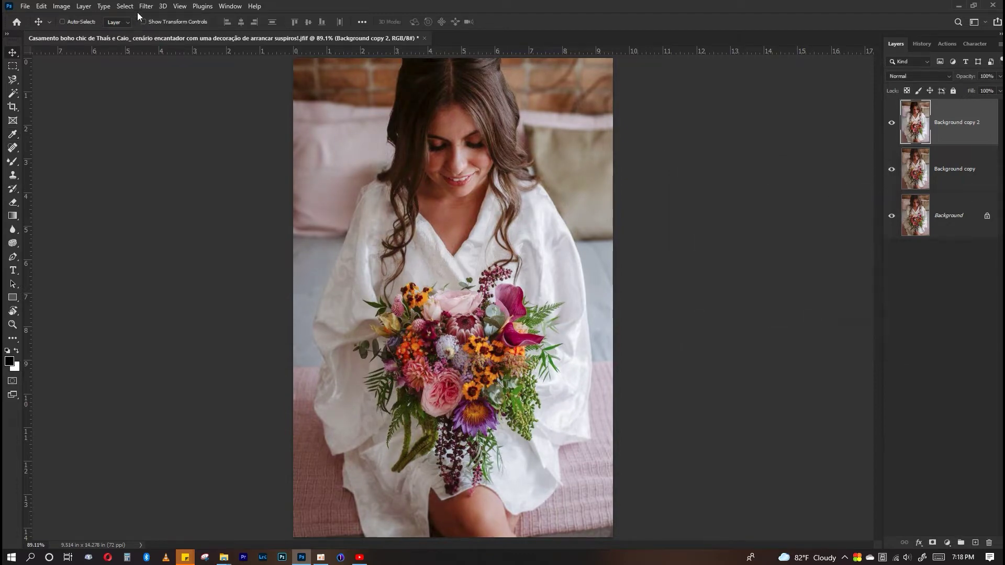
click(144, 7)
In Camera Raw Basic, set Shadows -16, Blacks +100, Whites -100 and Highlights +27
click(167, 86)
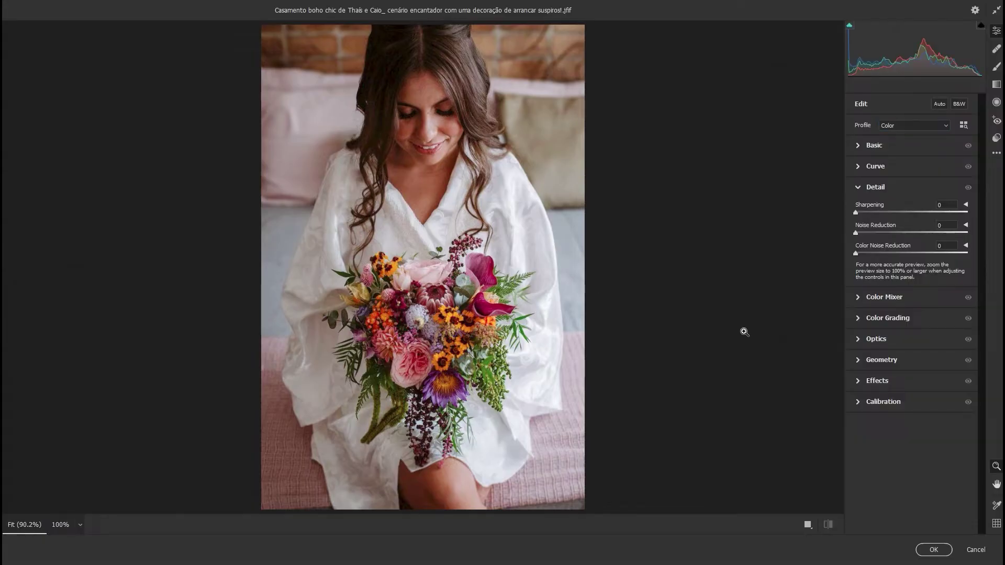
click(895, 152)
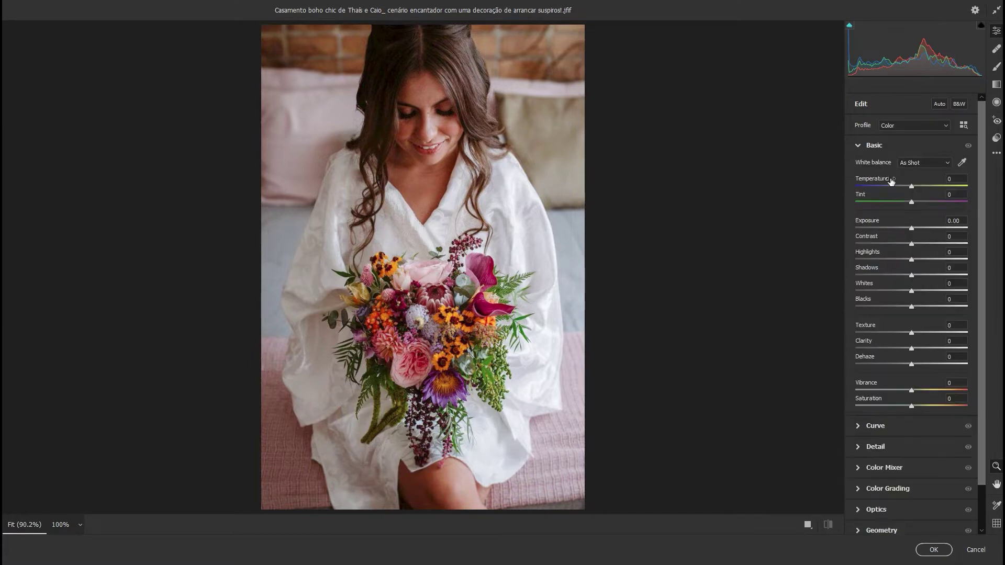
double_click(915, 277)
click(915, 276)
drag(912, 306, 978, 300)
drag(912, 291, 835, 291)
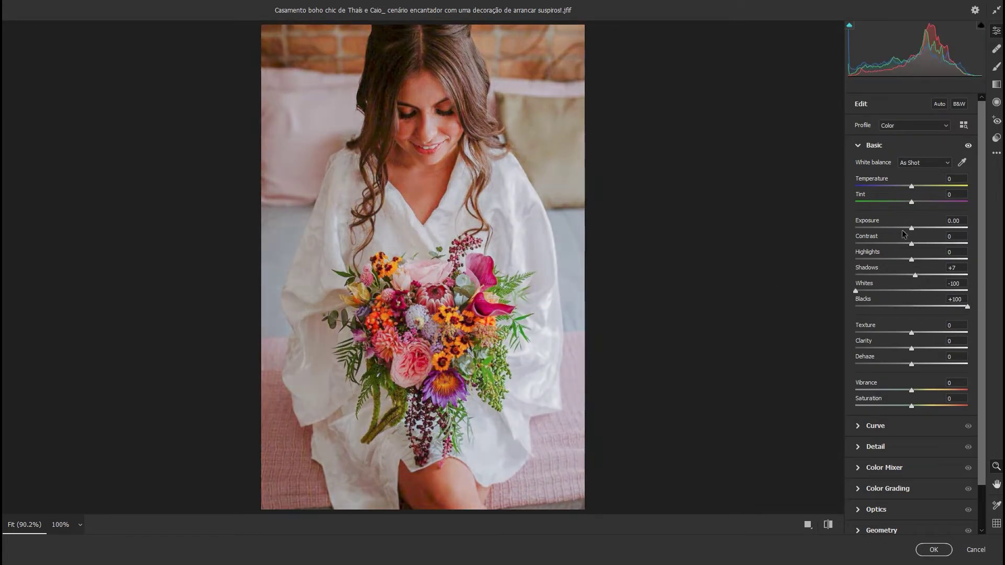
mouse_move(890, 259)
mouse_down()
mouse_move(855, 259)
mouse_move(974, 260)
mouse_move(903, 276)
mouse_up()
Set Temperature +4, Tint -3 and Clarity -7, leaving Dehaze at 0
drag(917, 188, 916, 189)
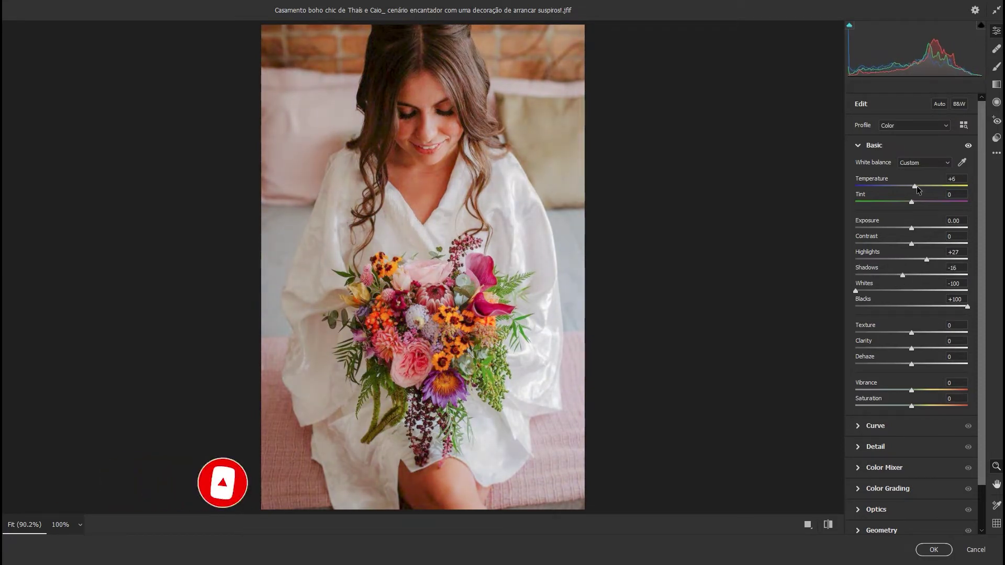
mouse_move(911, 203)
mouse_down()
mouse_move(896, 202)
mouse_move(911, 203)
mouse_up()
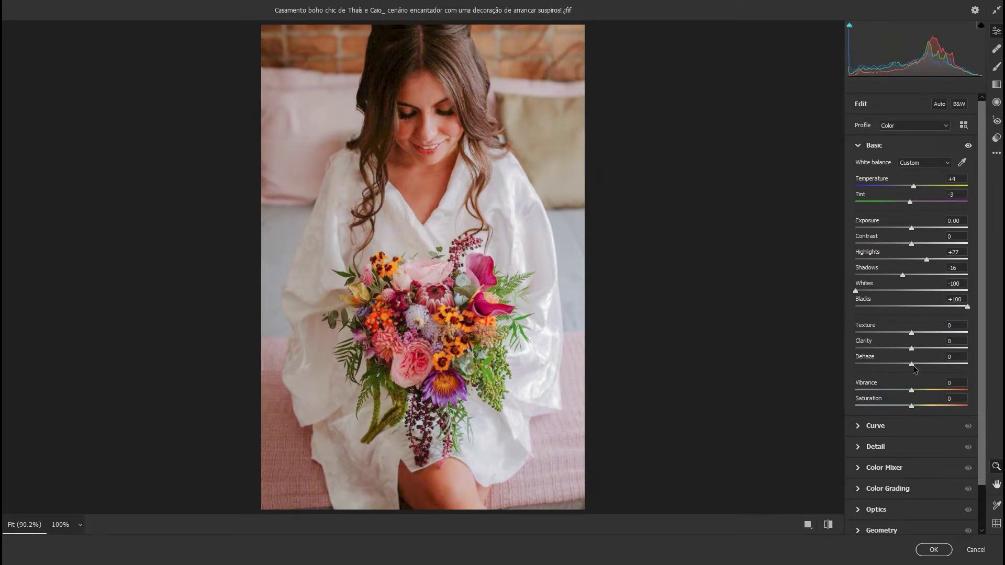
drag(911, 349, 905, 348)
drag(912, 364, 915, 366)
double_click(915, 362)
scroll(929, 437, down, 2)
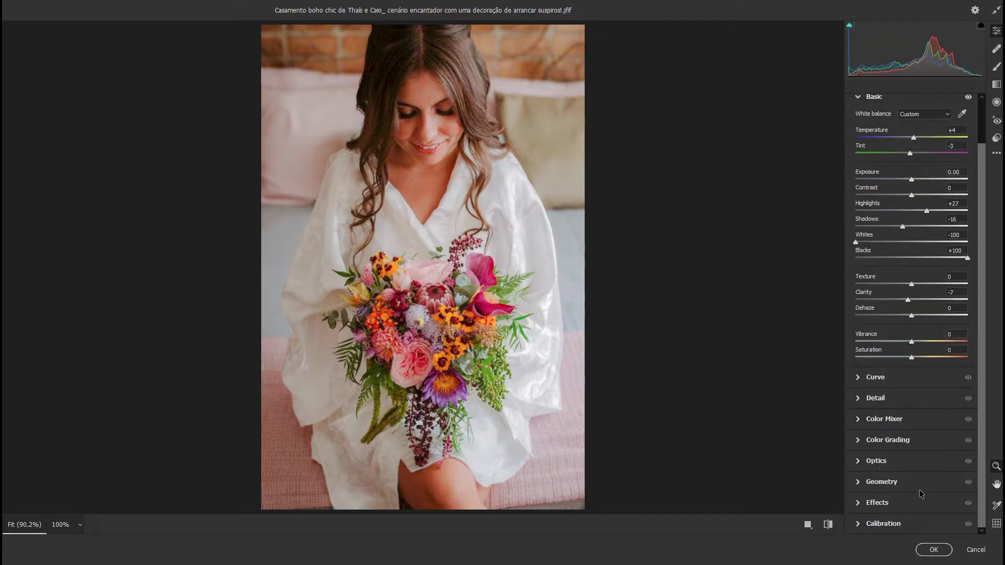
In Calibration, drop Green Primary saturation to -40 and max Blue Primary saturation at +100
click(908, 523)
mouse_move(916, 511)
mouse_down()
mouse_move(951, 510)
mouse_move(893, 504)
mouse_move(931, 505)
mouse_up()
mouse_move(912, 462)
mouse_down()
mouse_move(876, 464)
mouse_move(922, 461)
mouse_move(883, 461)
mouse_up()
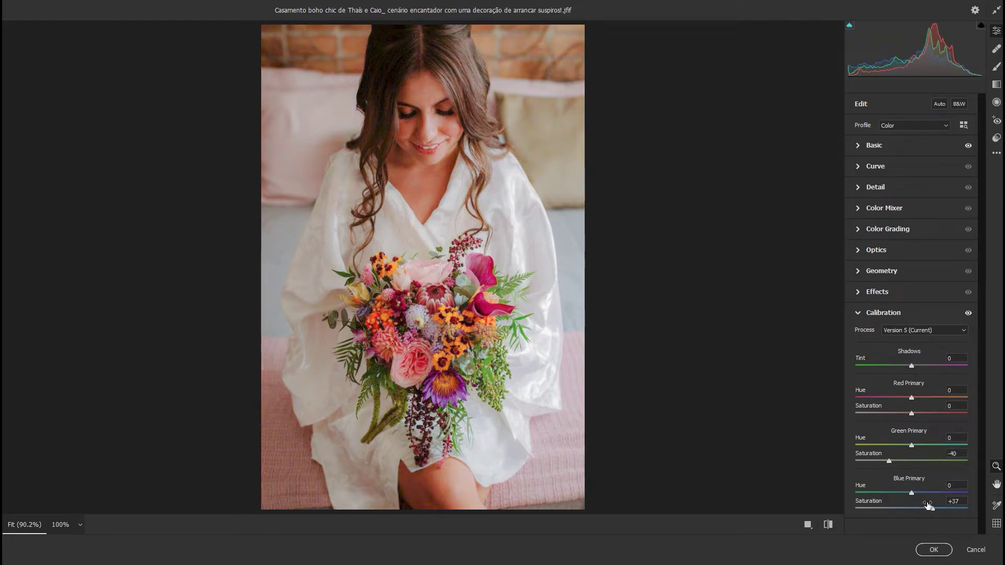
drag(932, 508, 989, 510)
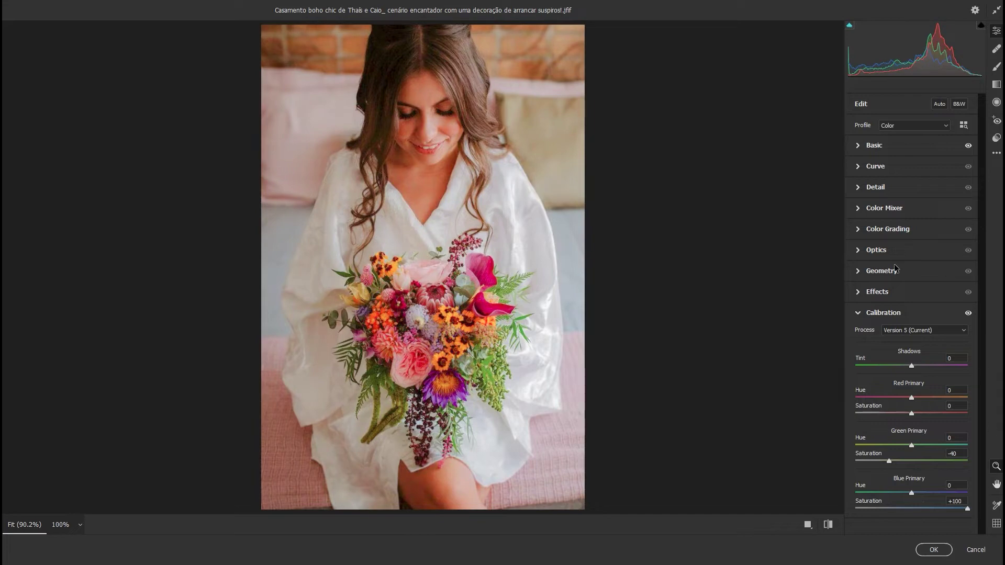
Set HSL saturation: Greens and Purples +100, Blues +93, Magentas +75, Yellows -52
click(889, 209)
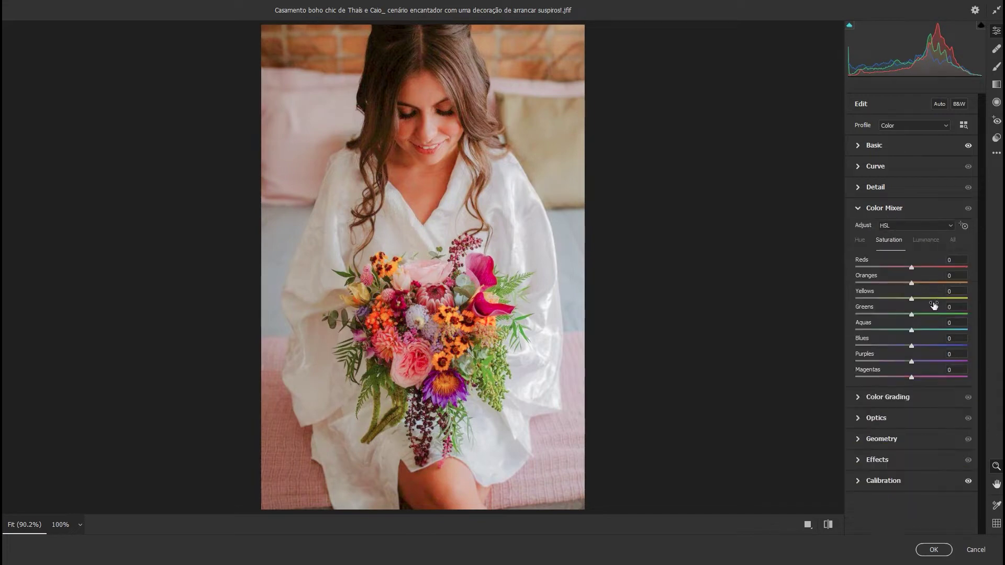
drag(956, 314, 966, 314)
mouse_move(913, 346)
mouse_down()
mouse_move(980, 346)
mouse_move(963, 346)
mouse_move(966, 363)
mouse_up()
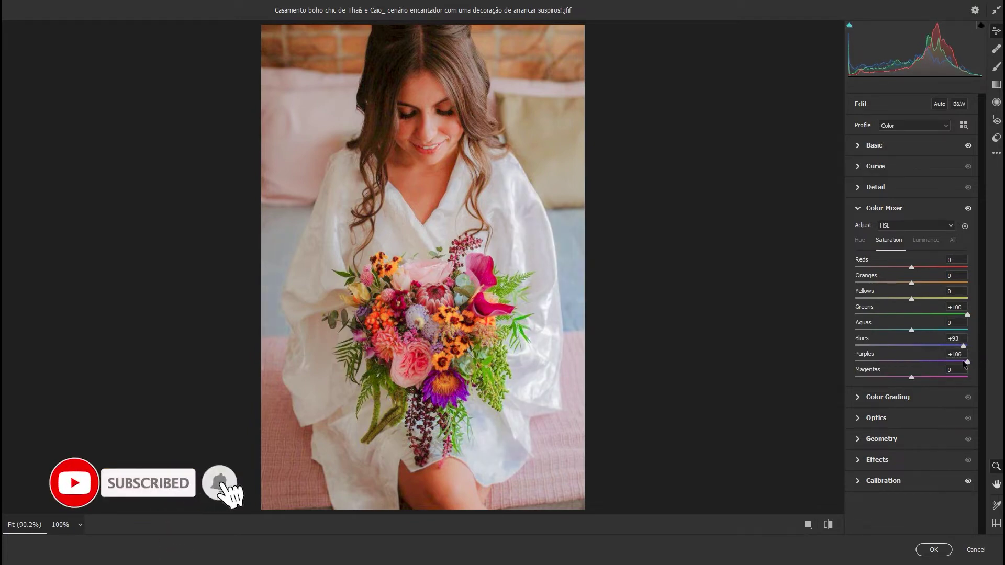
drag(911, 377, 954, 377)
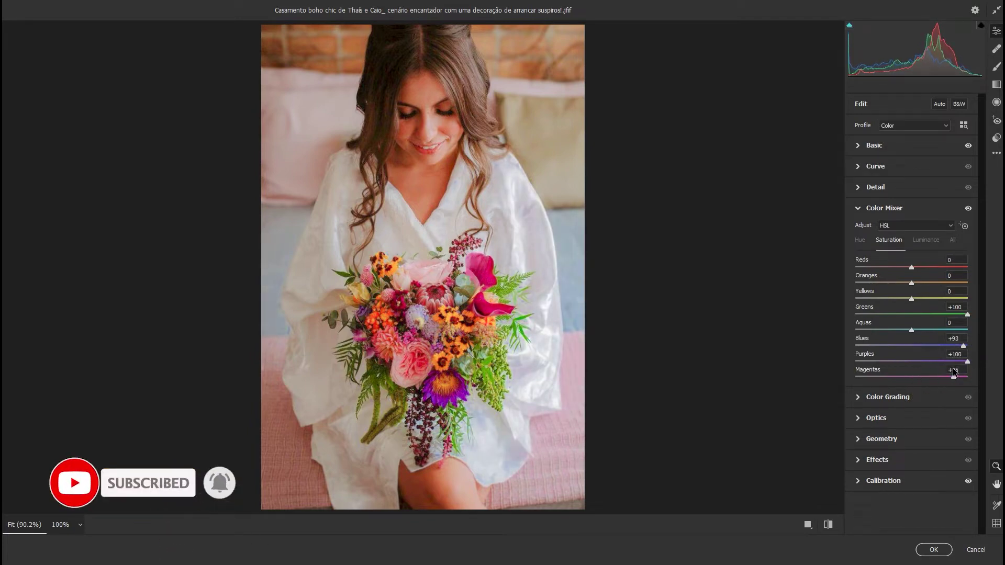
mouse_move(952, 298)
mouse_down()
mouse_move(870, 298)
mouse_move(884, 303)
mouse_up()
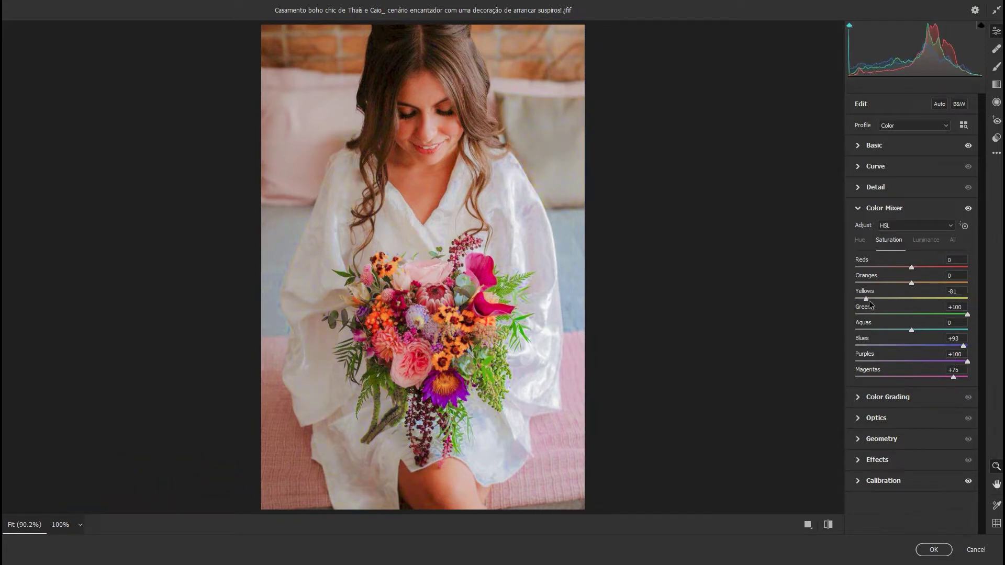
mouse_move(910, 282)
mouse_down()
mouse_move(899, 282)
mouse_move(924, 284)
mouse_up()
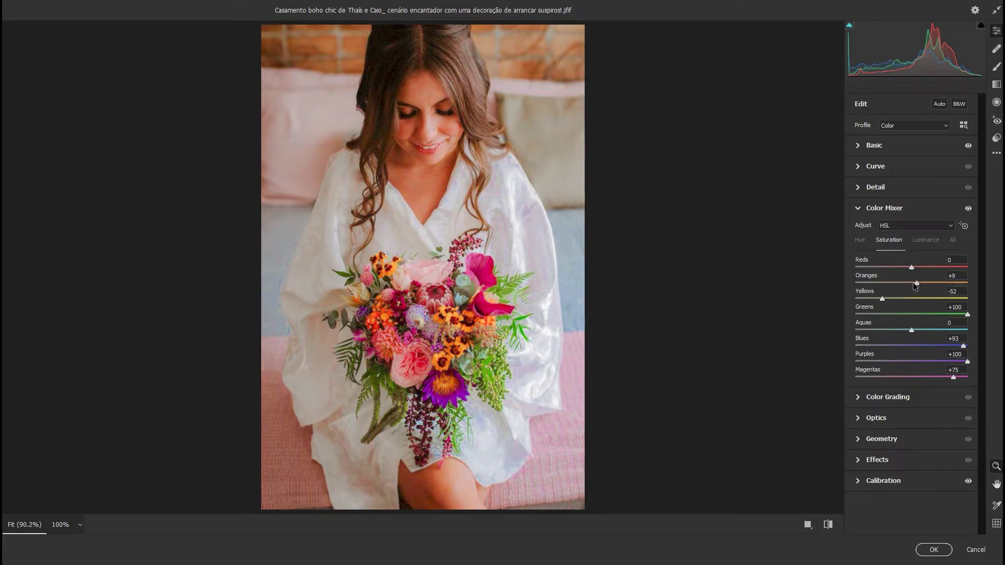
Raise Oranges luminance to +25 and shift the Greens hue to +52
click(926, 241)
drag(916, 281, 925, 281)
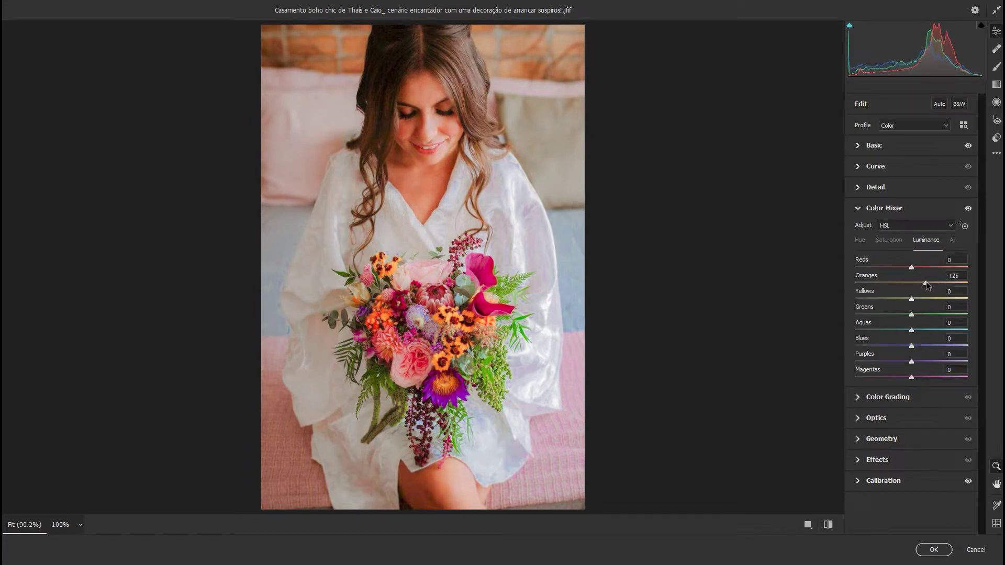
click(861, 241)
drag(933, 314, 944, 315)
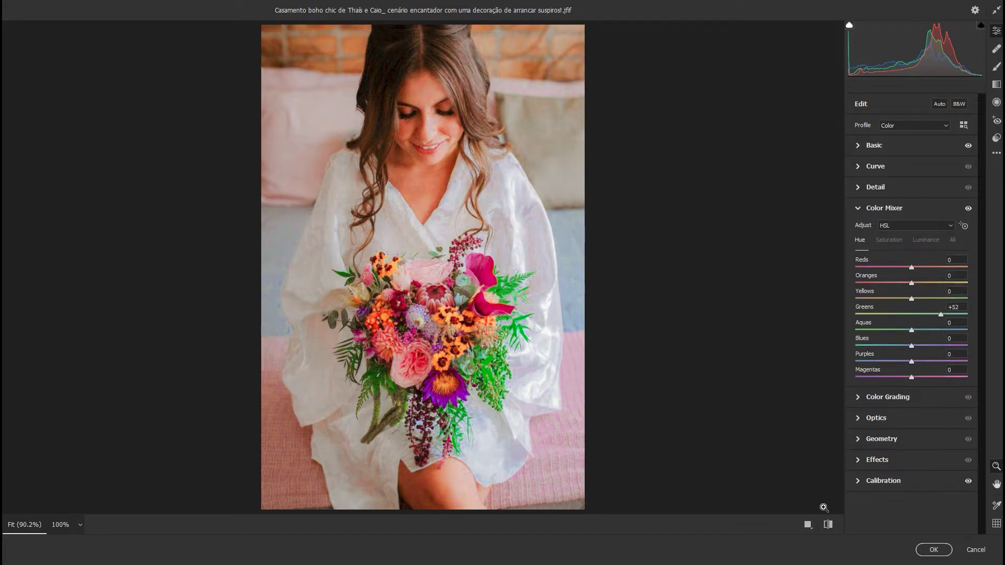
click(828, 524)
click(828, 524)
click(890, 195)
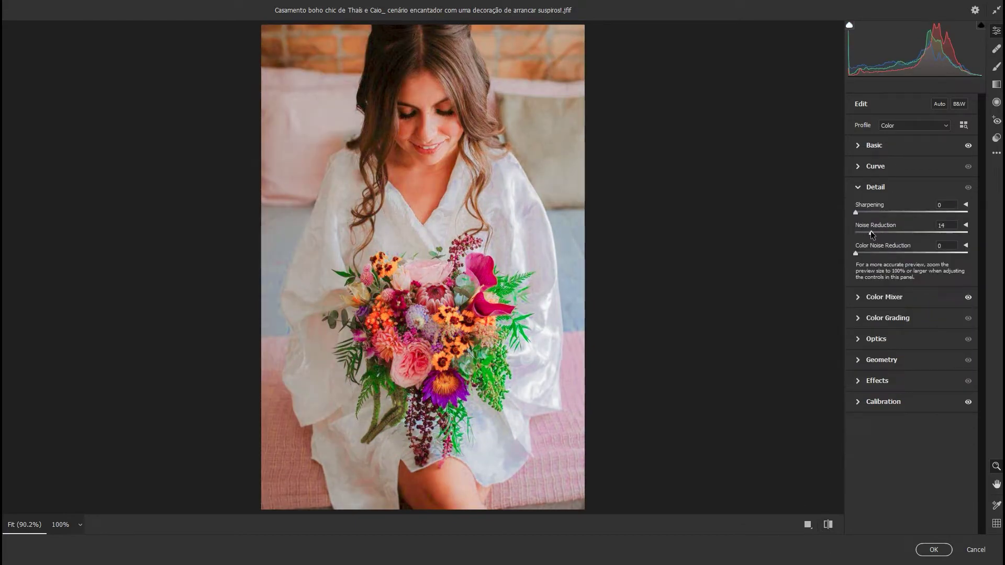
Set Sharpening to 24 and the tone curve to Darks +4, Shadows -10
drag(871, 213, 872, 212)
click(877, 165)
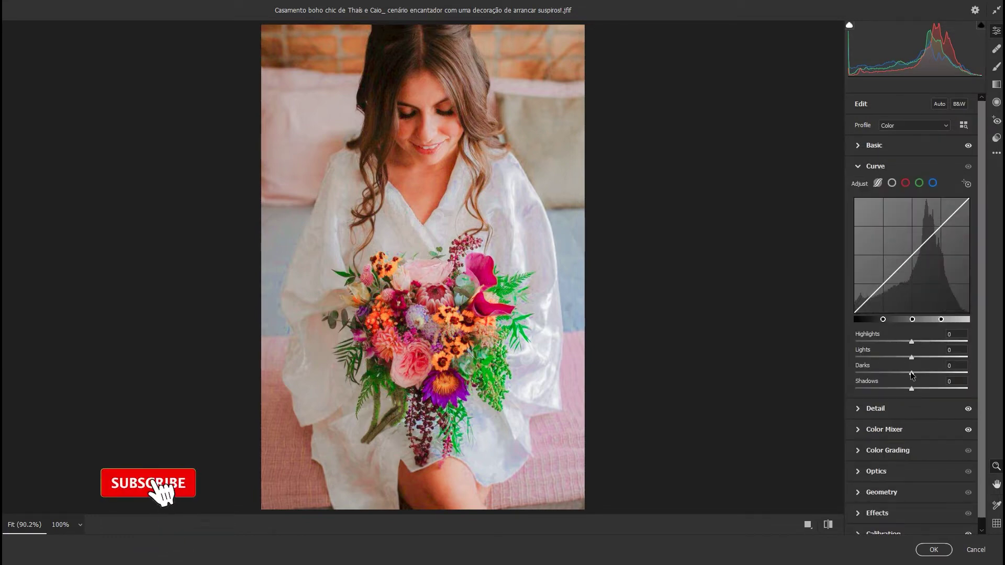
drag(911, 371, 913, 375)
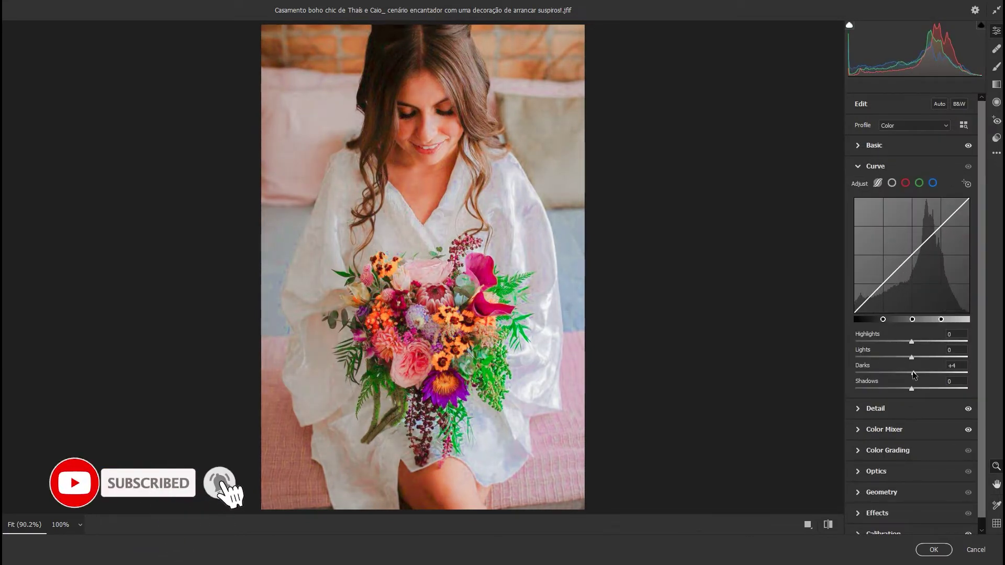
drag(912, 388, 906, 389)
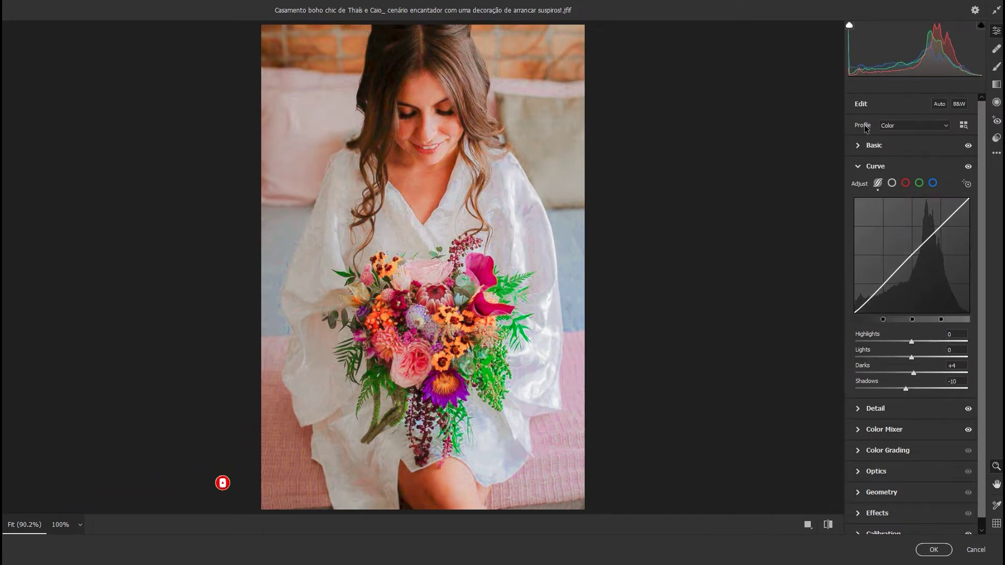
Lower Basic Shadows to -38, keep Noise Reduction at 22, and apply the Camera Raw grade
click(881, 148)
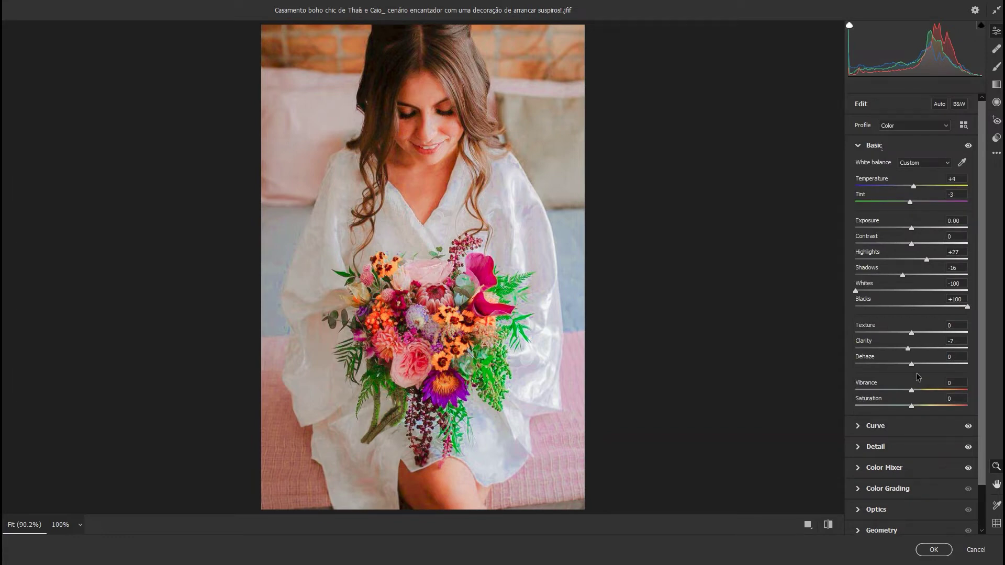
mouse_move(902, 276)
mouse_down()
mouse_move(869, 274)
mouse_move(890, 274)
mouse_up()
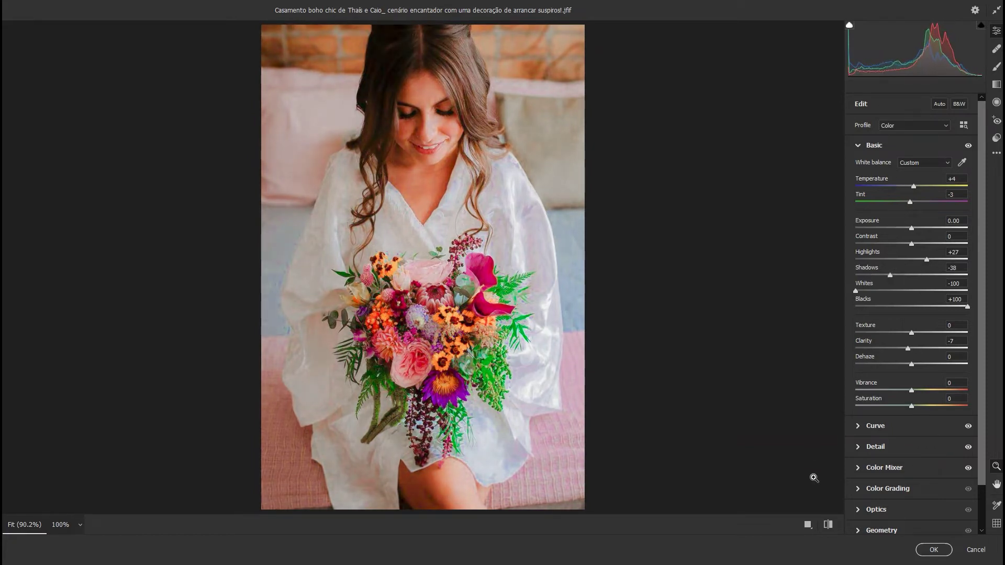
click(827, 525)
click(894, 454)
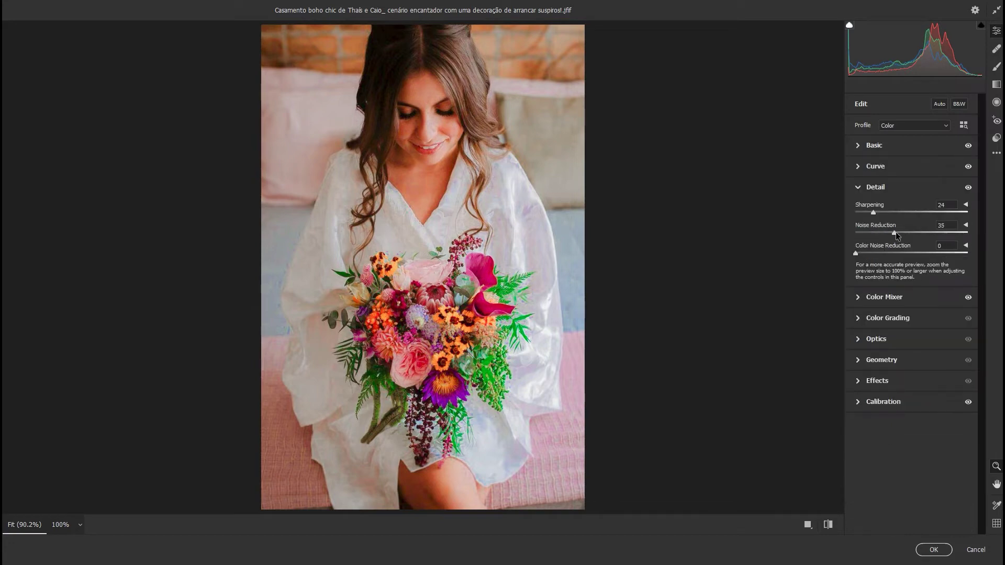
click(934, 550)
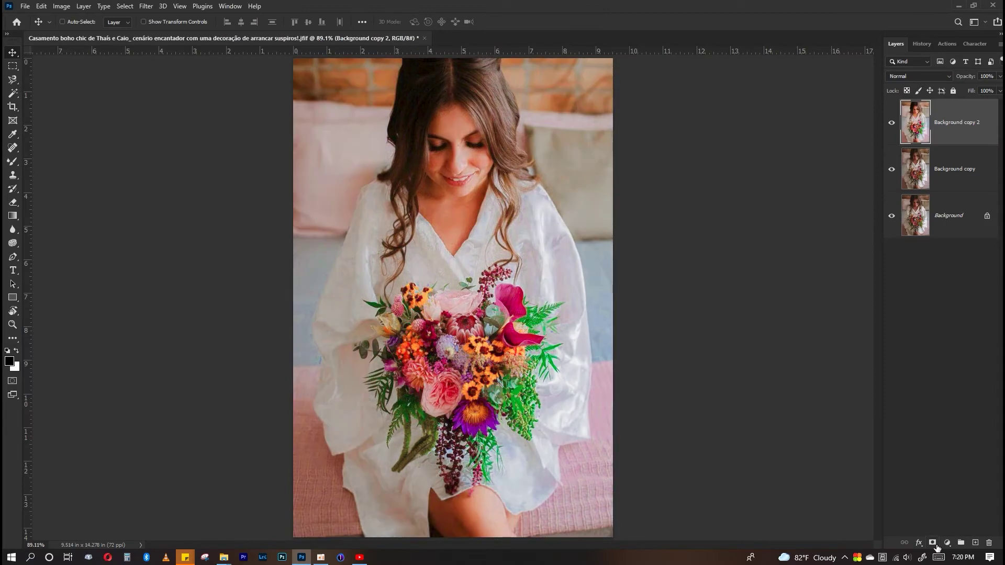
Run Imagenomic Portraiture with the Smoothing: Normal preset on Background copy 2
click(131, 6)
mouse_move(145, 7)
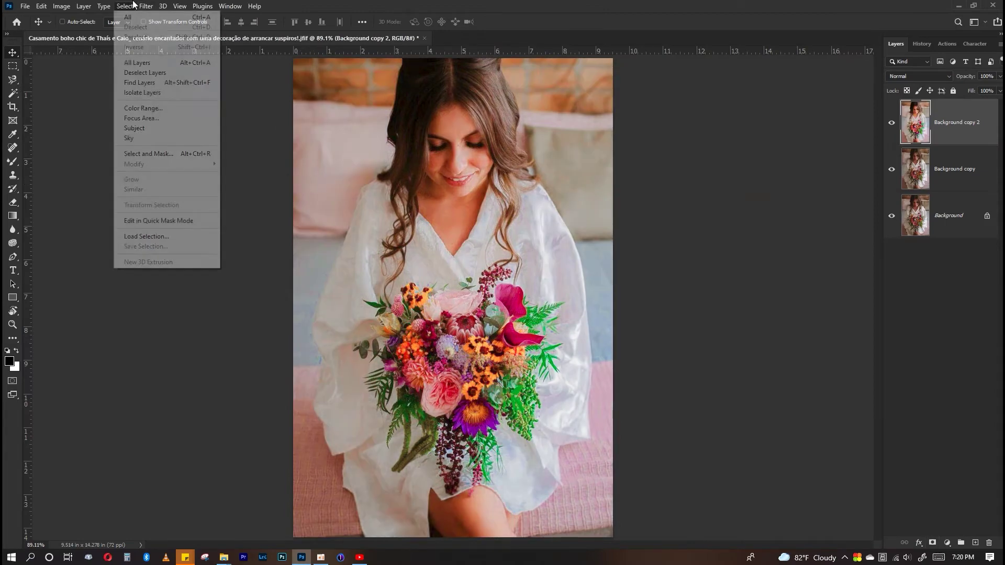
click(297, 275)
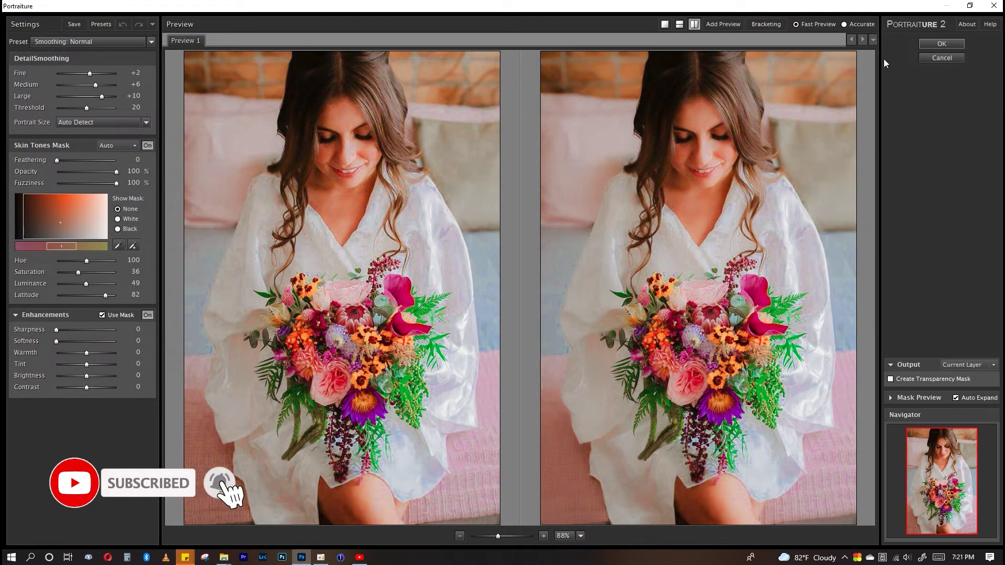
click(938, 42)
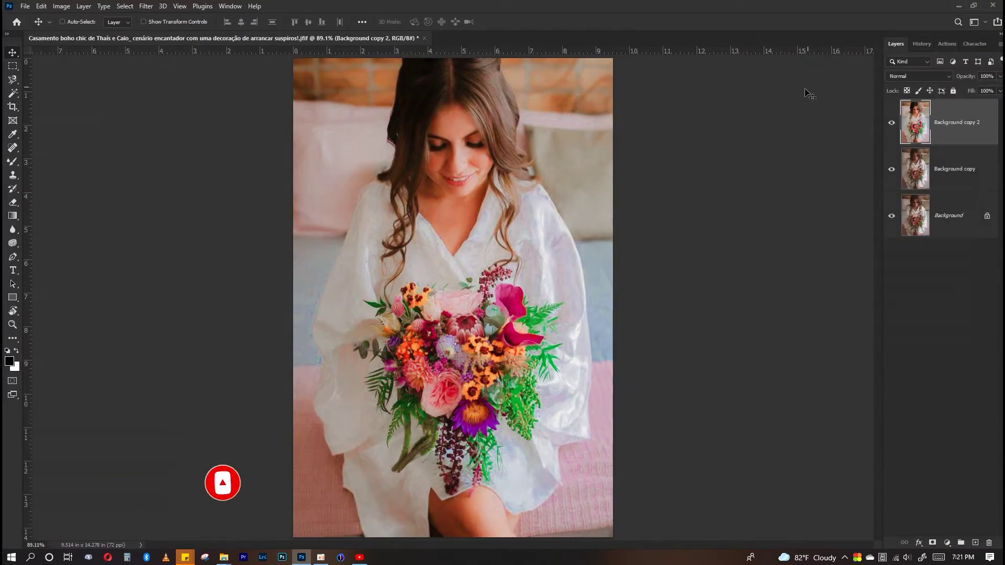
click(124, 6)
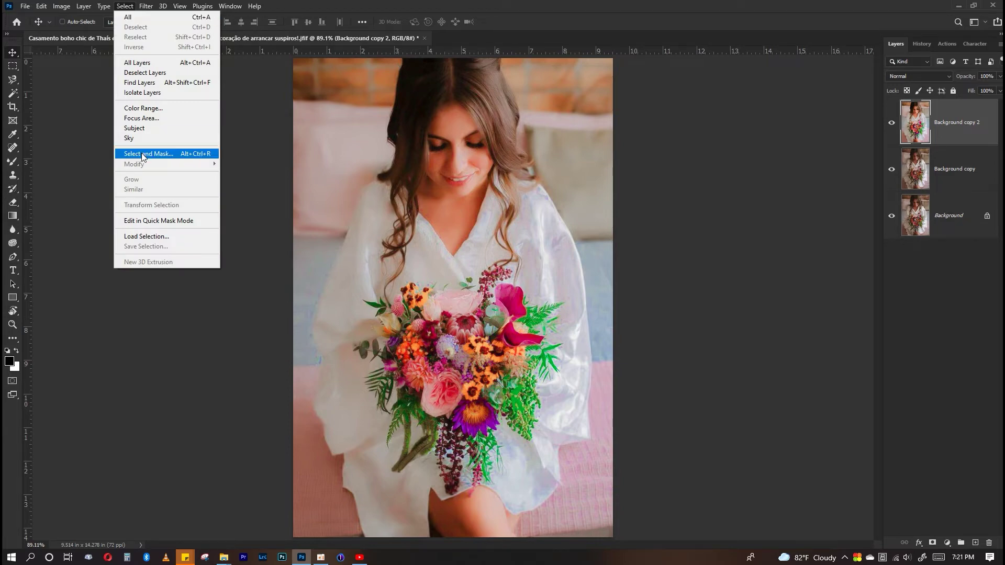
Fade the Portraiture smoothing to 60% opacity using Fade (Ctrl+Shift+F)
click(131, 5)
click(83, 6)
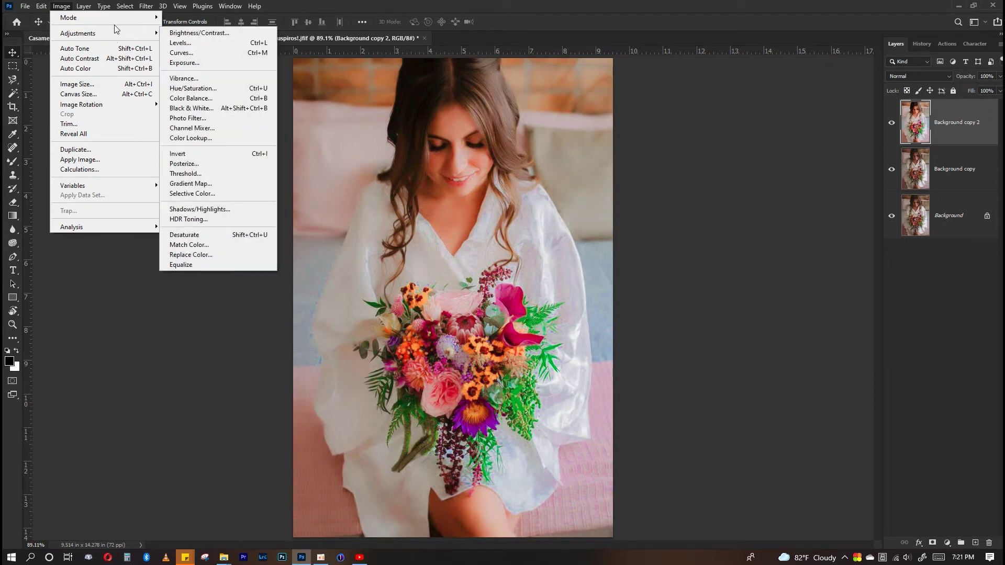
mouse_move(95, 18)
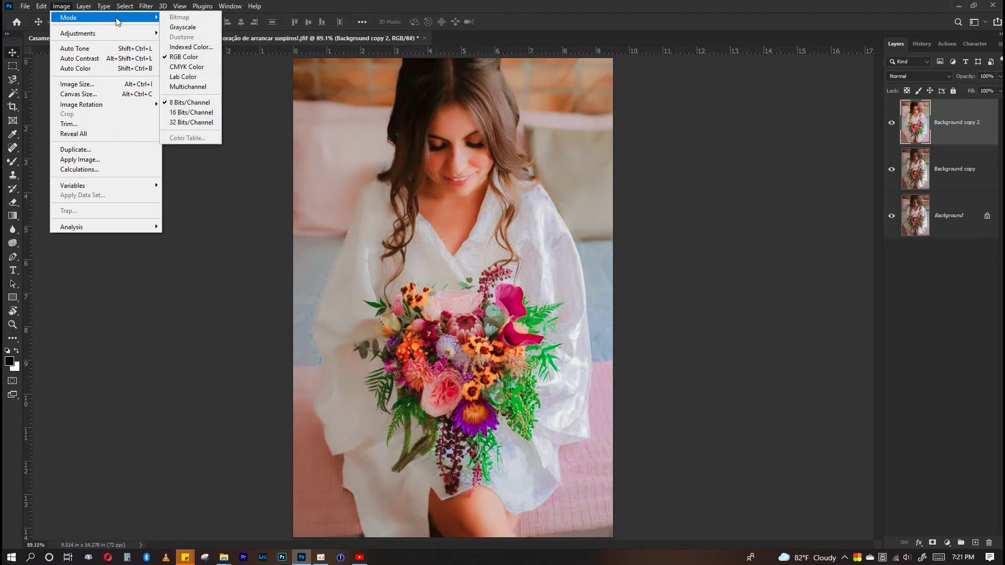
click(394, 133)
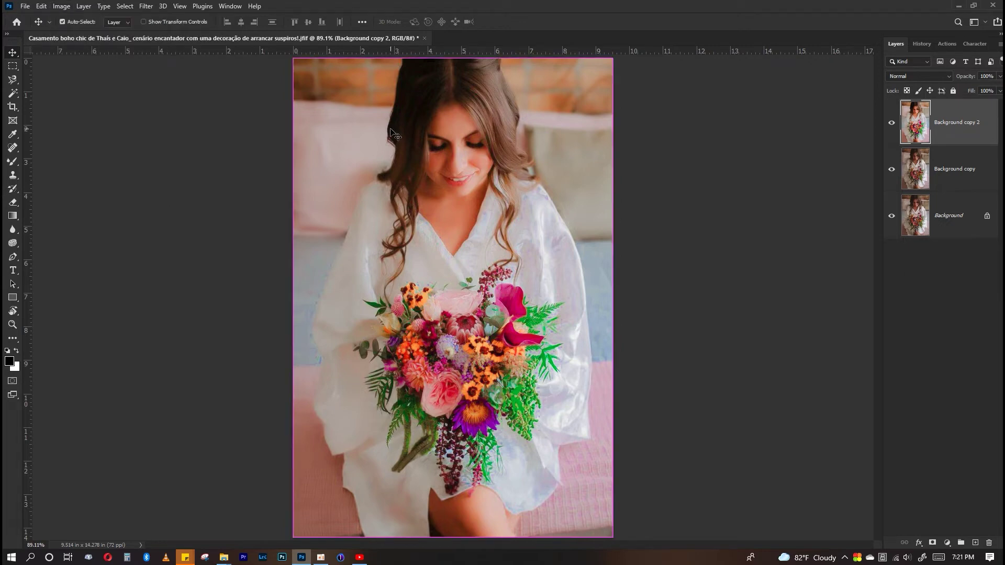
key(ctrl+shift+f)
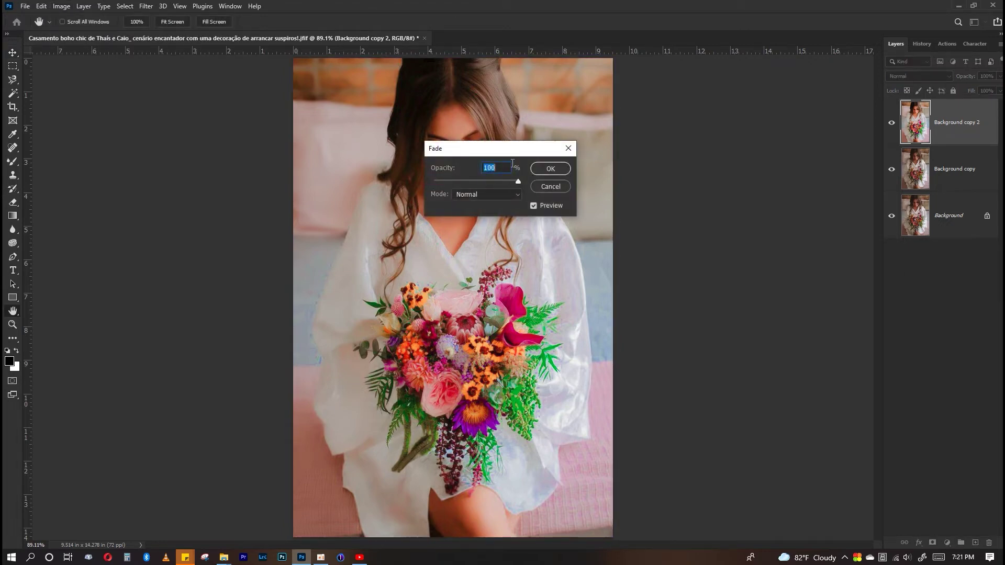
drag(503, 148, 748, 147)
drag(681, 179, 730, 180)
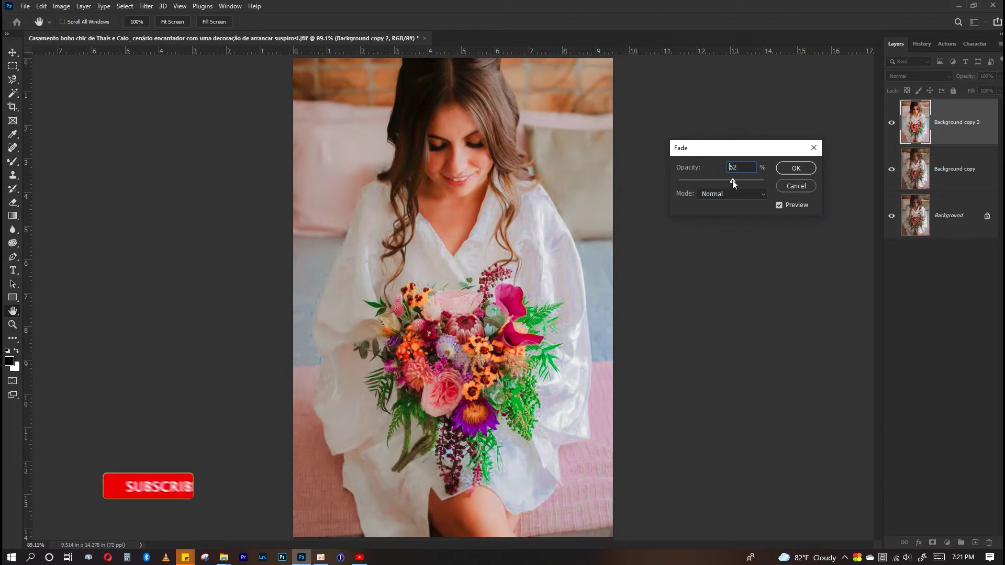
click(812, 167)
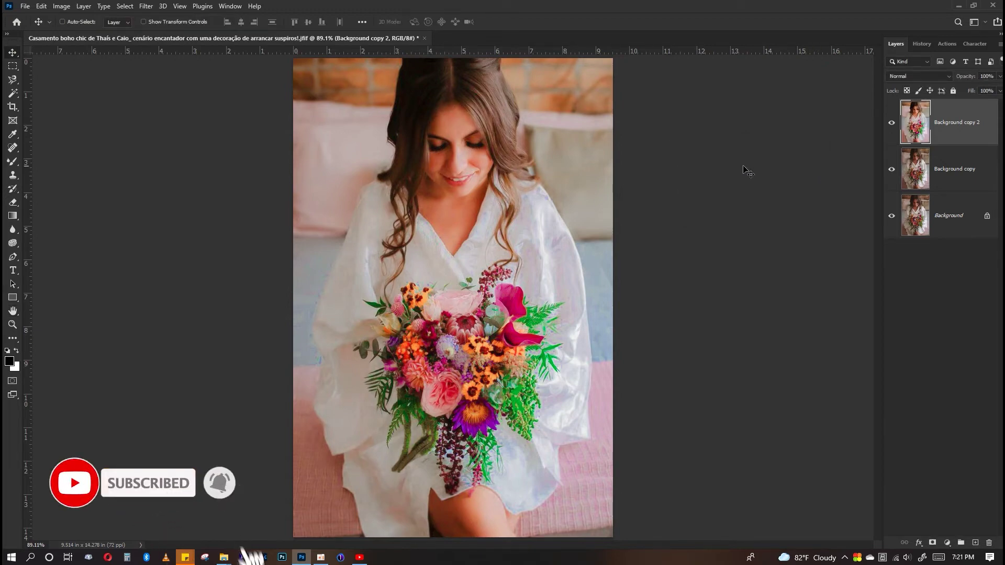
click(67, 6)
mouse_move(78, 33)
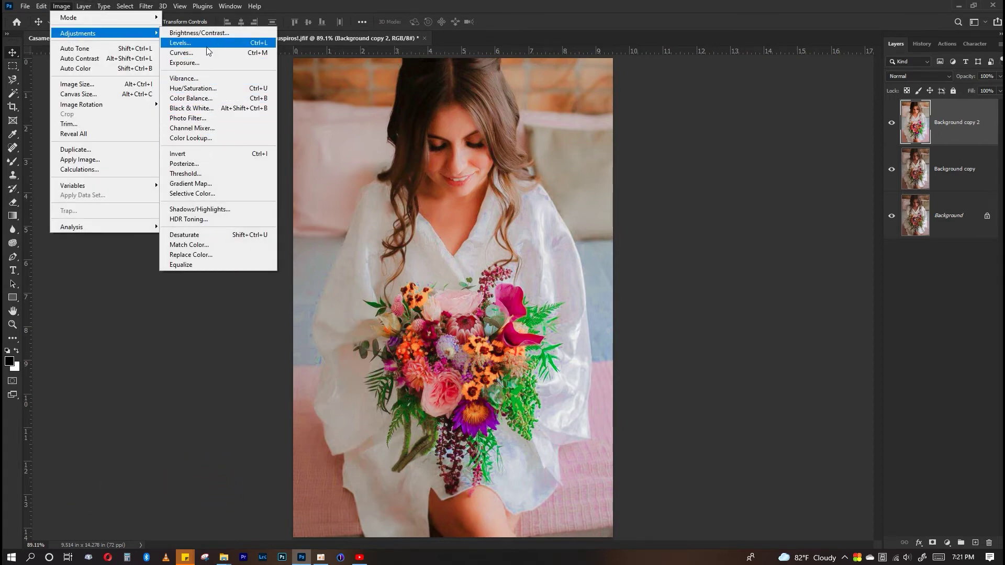
Apply Selective Color, adjusting Cyan and Yellow in Reds, Yellow in Yellows, and the Blacks
click(191, 194)
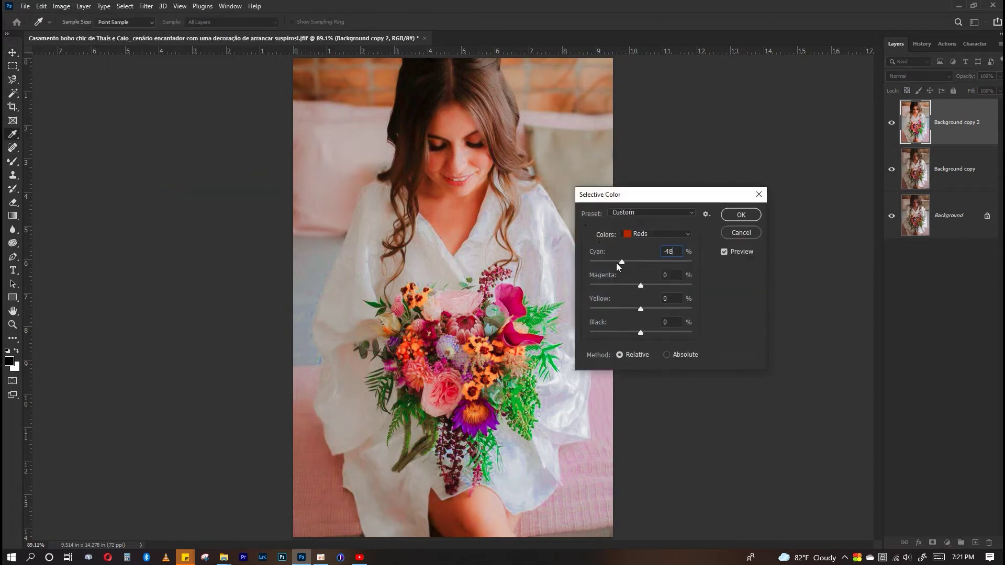
mouse_move(639, 262)
mouse_down()
mouse_move(649, 263)
mouse_move(607, 263)
mouse_move(646, 262)
mouse_up()
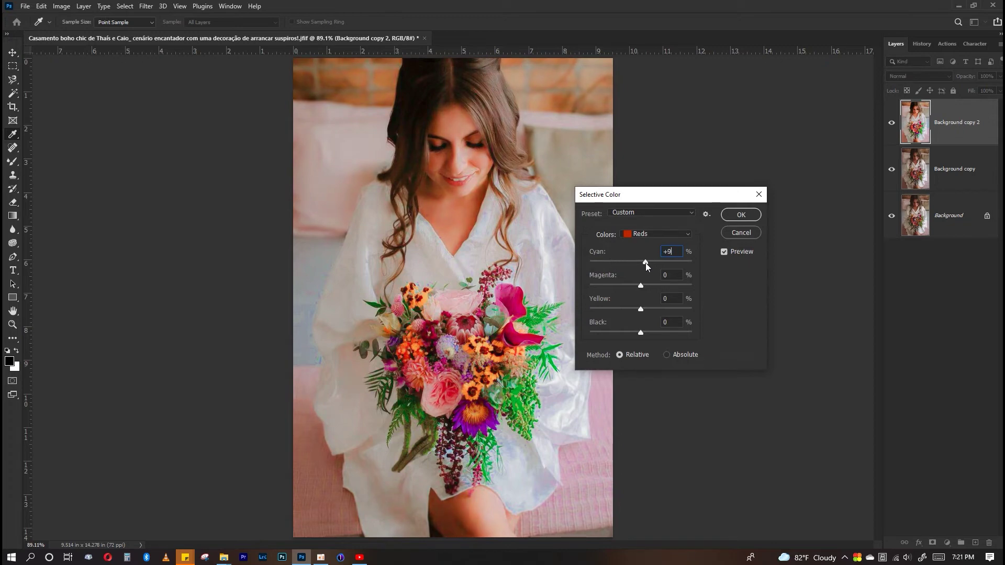
mouse_move(636, 309)
mouse_down()
mouse_move(647, 310)
mouse_move(631, 333)
mouse_up()
click(640, 308)
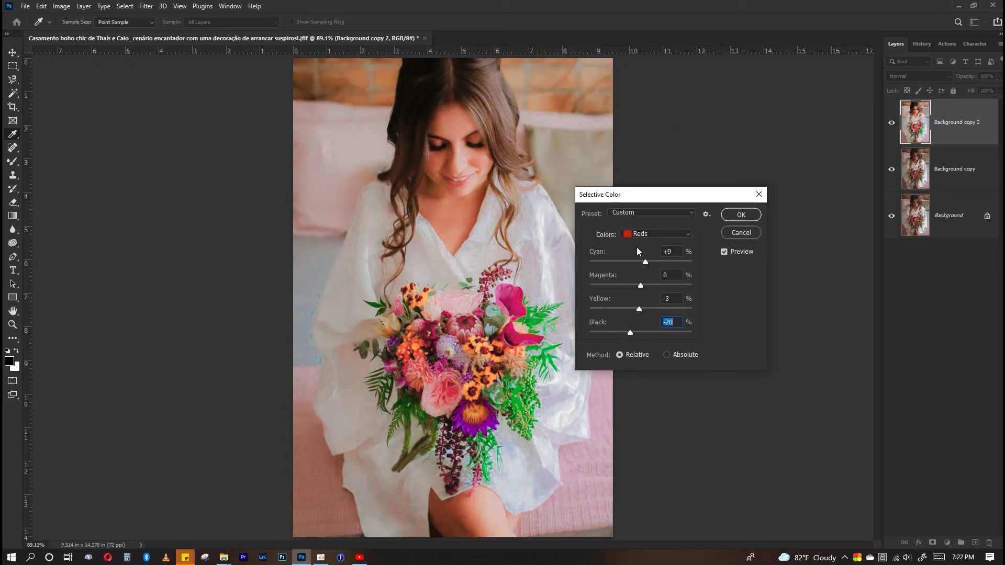
click(638, 233)
drag(641, 309, 641, 329)
click(657, 233)
click(646, 319)
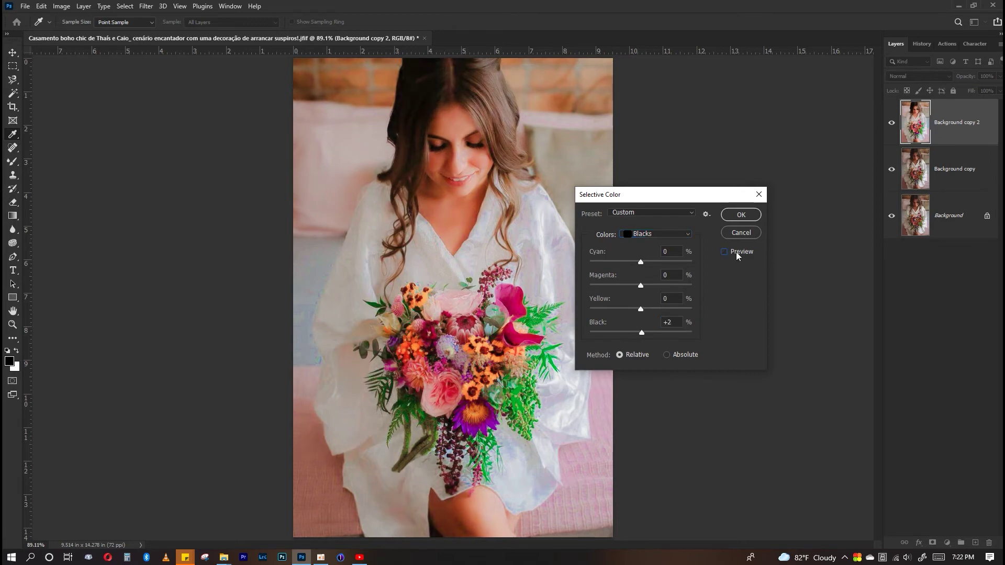
click(741, 215)
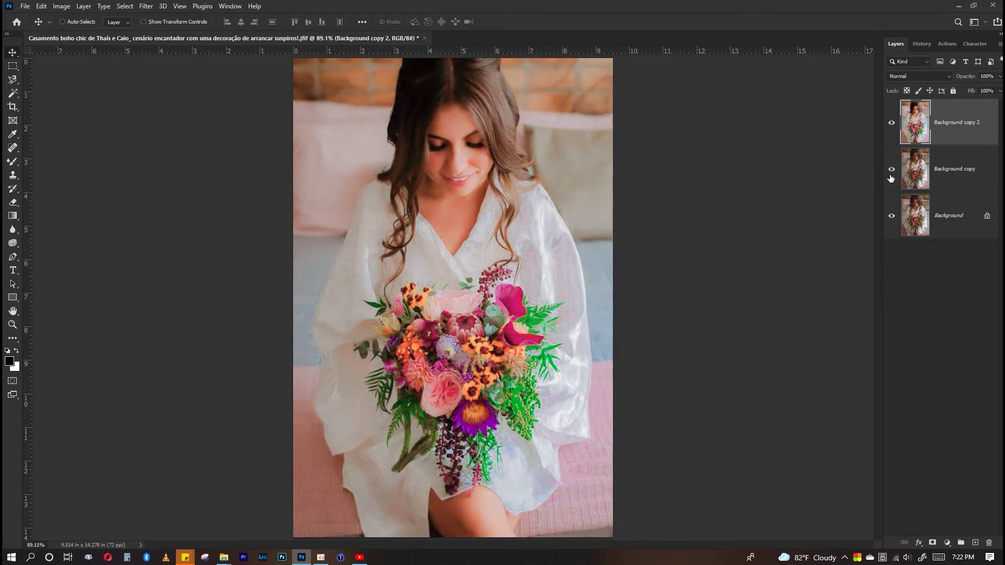
Hide the middle Background copy layer, toggling the top copy to compare the result
click(891, 169)
click(891, 123)
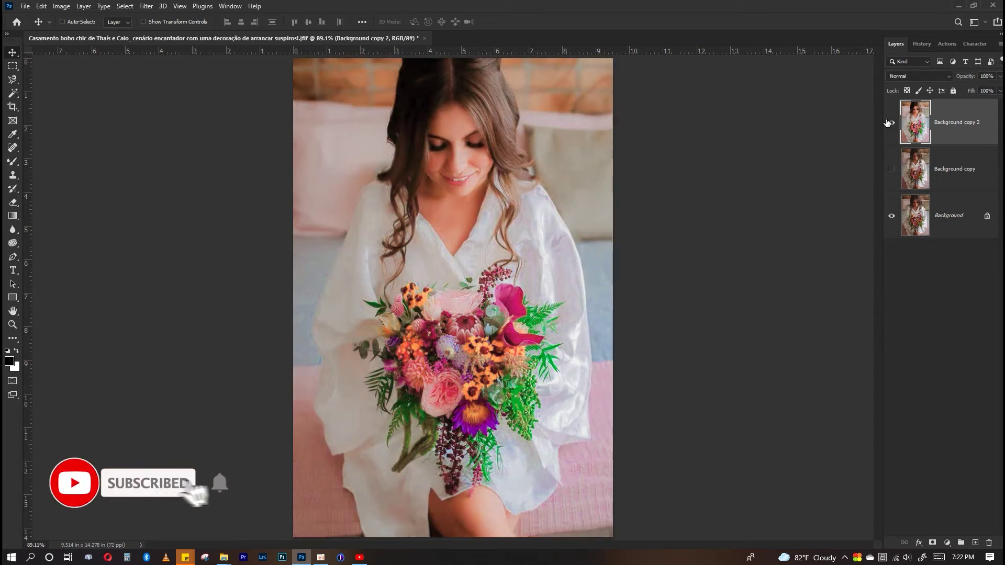
click(886, 122)
click(887, 122)
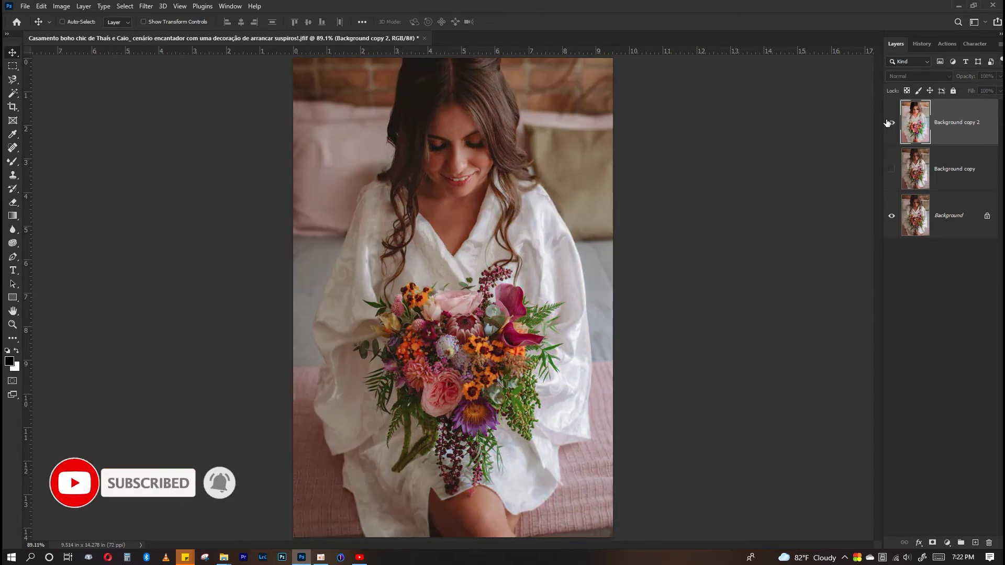
click(887, 122)
click(887, 123)
Saturate the bouquet's roses, calla, purple flower and berries with the Sponge tool
click(12, 243)
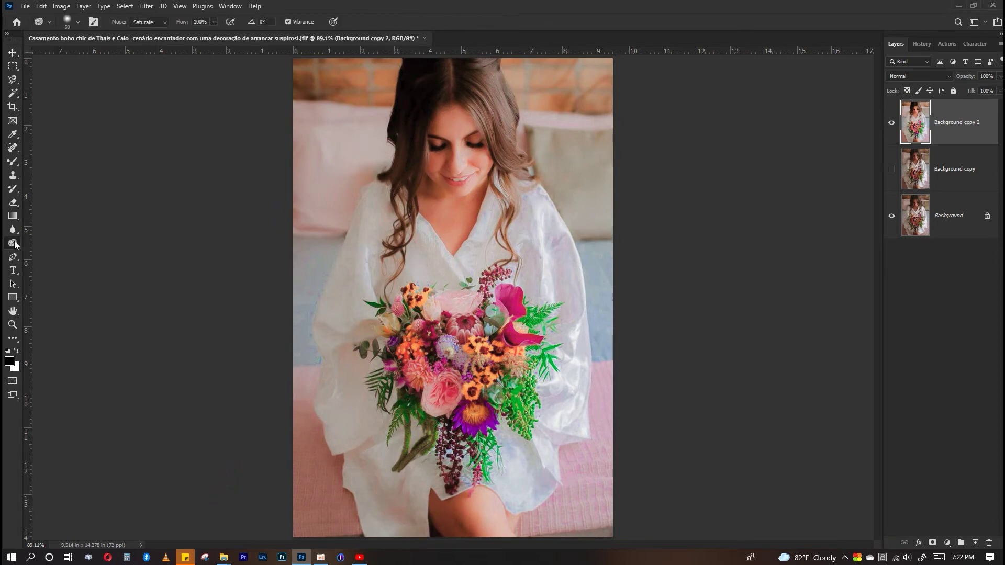
mouse_move(451, 401)
mouse_down()
mouse_move(440, 403)
mouse_move(419, 373)
mouse_move(414, 337)
mouse_move(458, 340)
mouse_move(476, 325)
mouse_move(470, 427)
mouse_move(504, 340)
mouse_up()
mouse_move(504, 341)
mouse_down()
mouse_move(511, 294)
mouse_move(514, 334)
mouse_up()
mouse_move(472, 302)
mouse_down()
mouse_move(418, 311)
mouse_move(410, 298)
mouse_move(391, 321)
mouse_move(413, 390)
mouse_move(410, 419)
mouse_move(448, 429)
mouse_move(445, 469)
mouse_up()
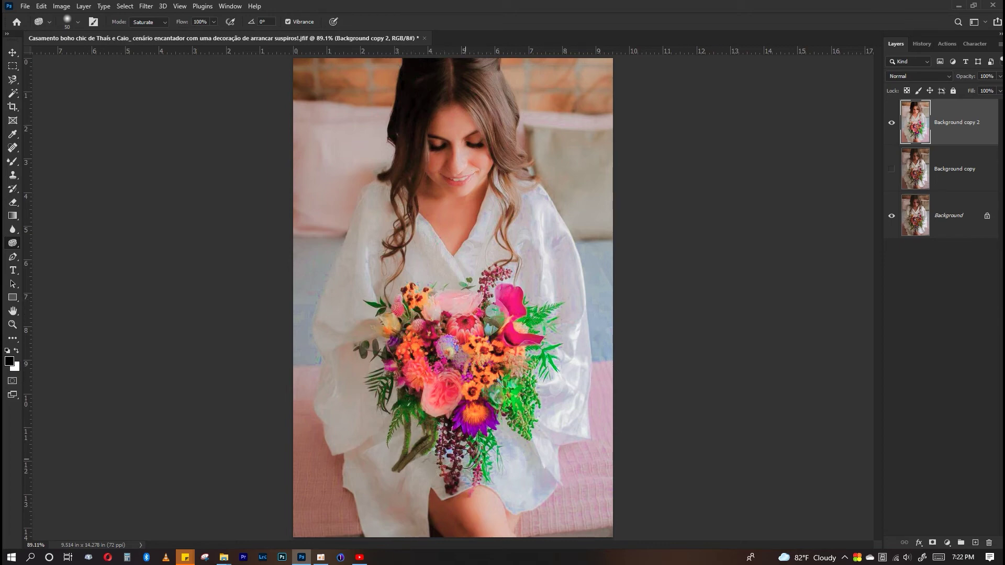
drag(516, 313, 497, 273)
drag(400, 309, 413, 331)
scroll(413, 330, down, 1)
Toggle Background copy 2 off and on to compare the saturated bouquet
scroll(413, 331, down, 1)
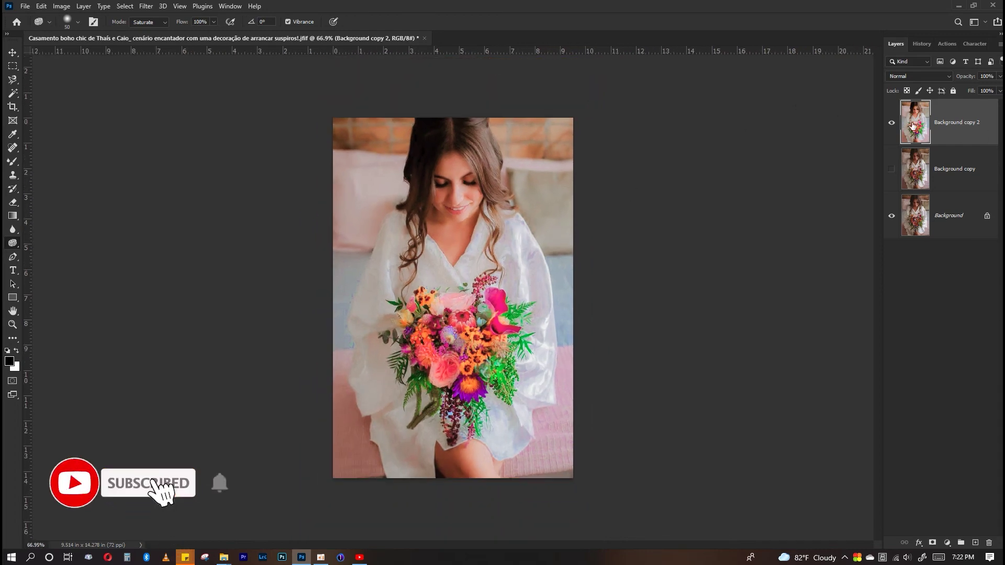
click(892, 123)
click(891, 123)
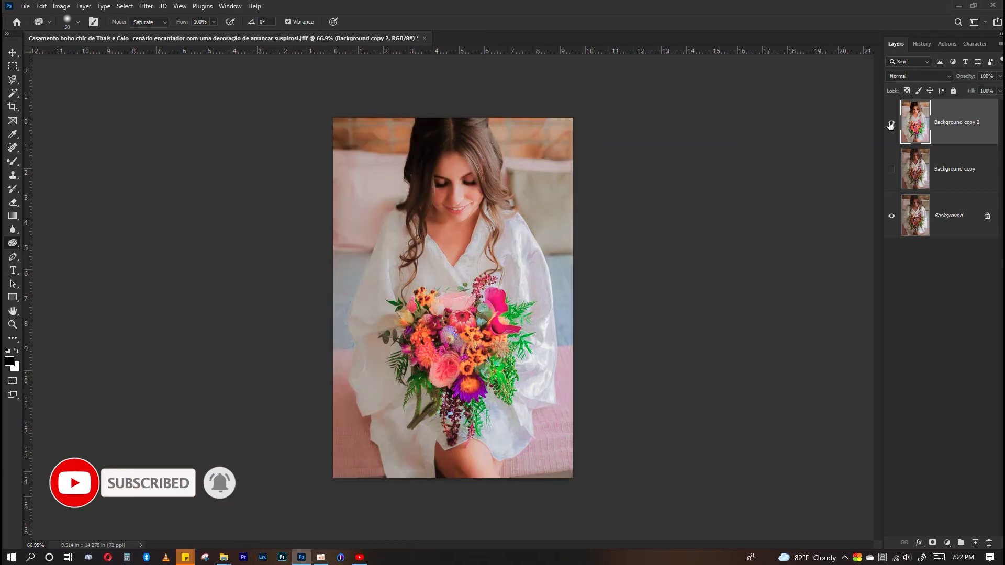
key(v)
Select all three layers and merge the visible layers into one Background layer
key(ctrl+plus)
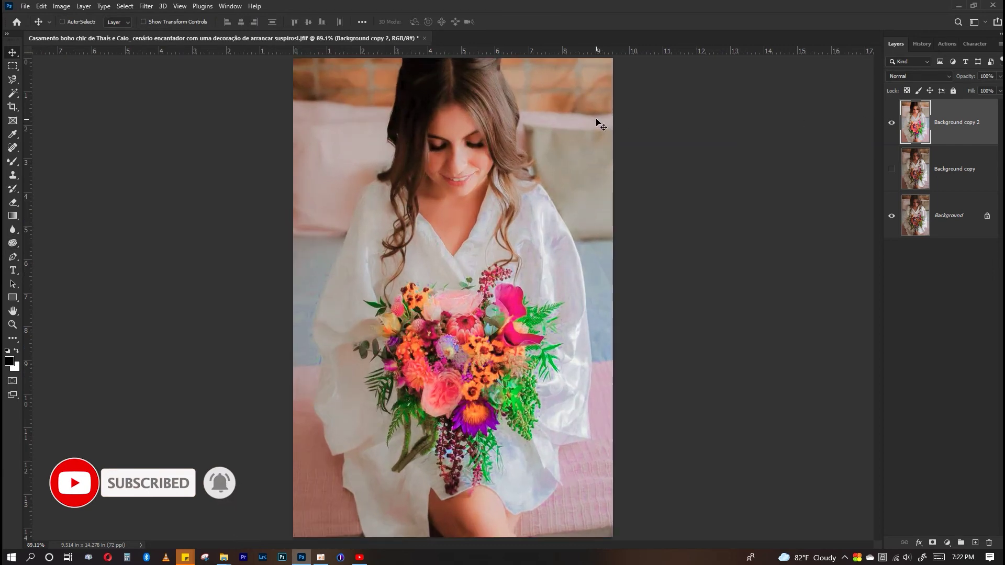
key(ctrl+minus)
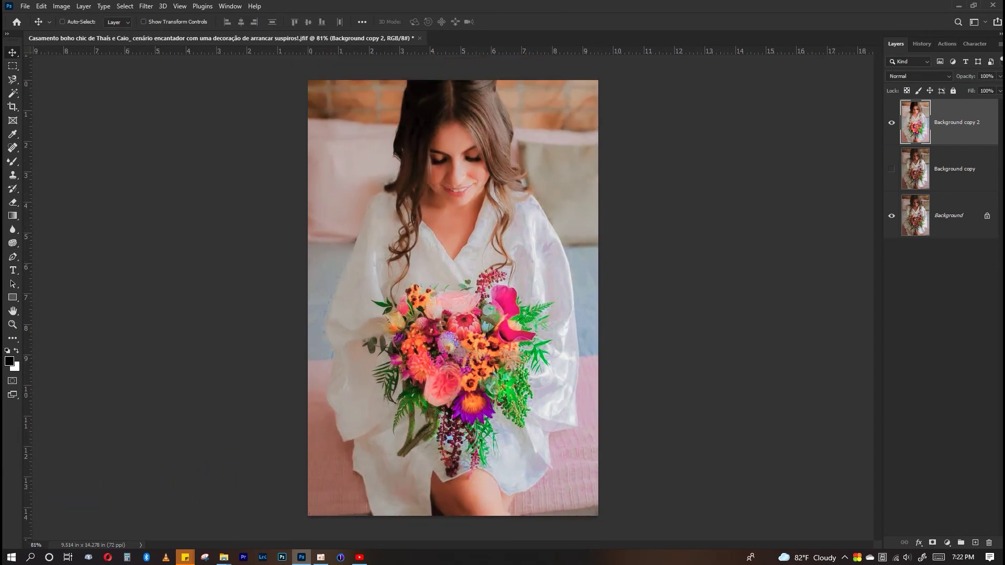
shift+click(944, 216)
right_click(949, 211)
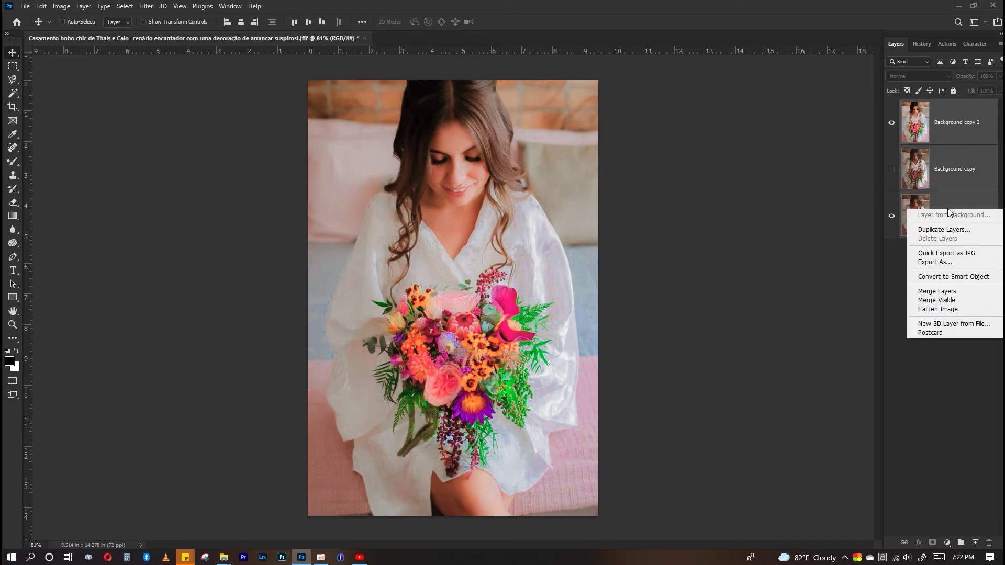
click(937, 301)
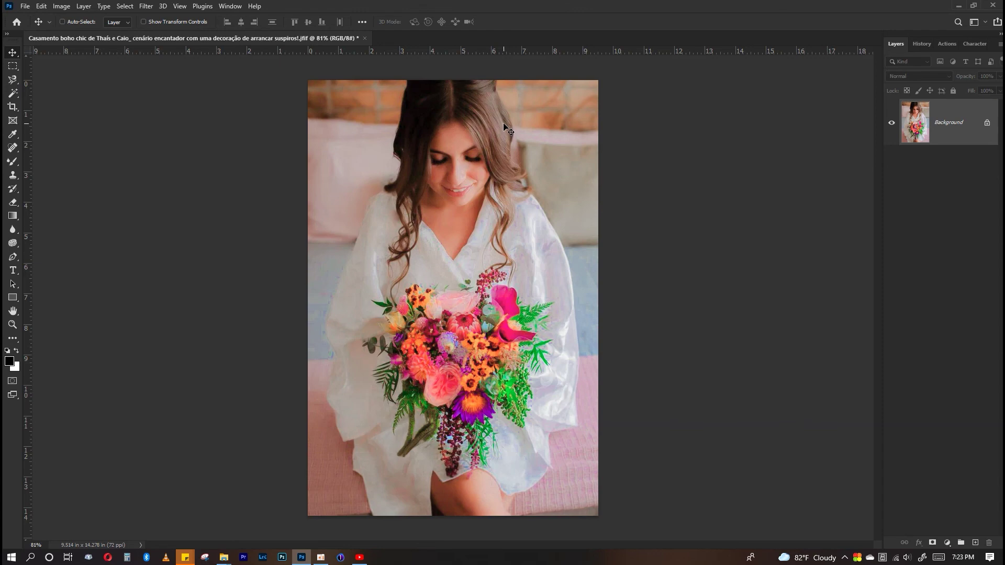
scroll(503, 123, down, 1)
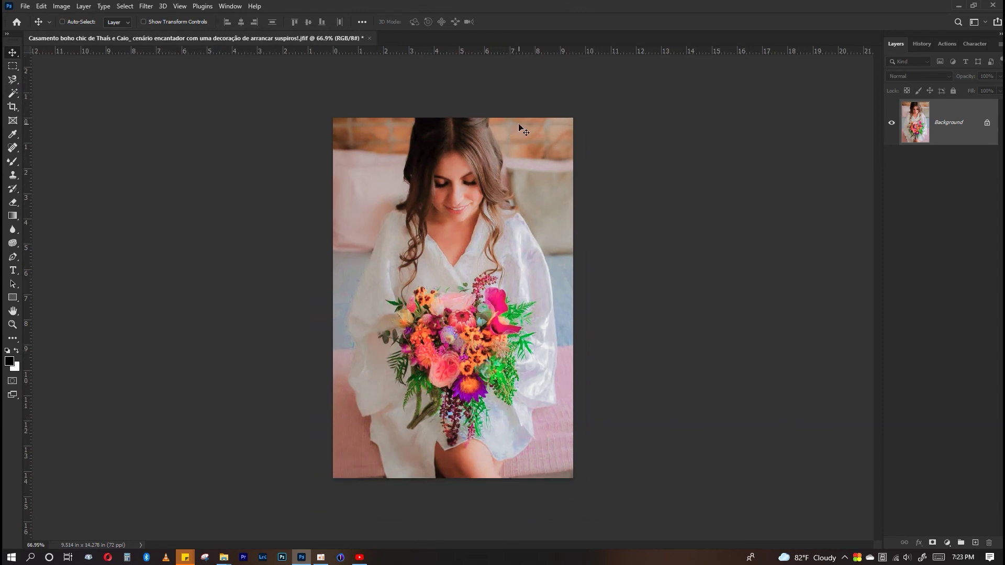
click(921, 44)
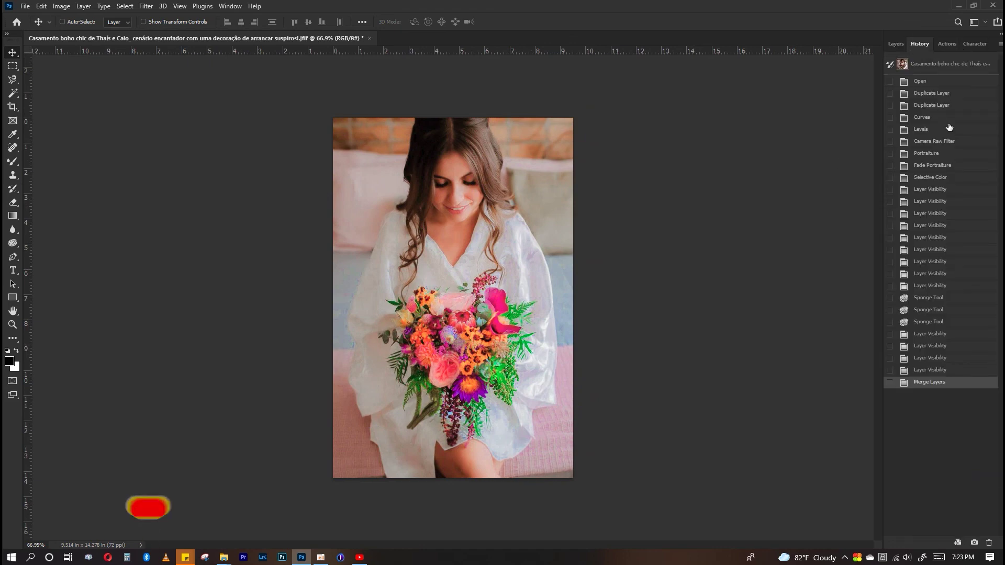
click(947, 81)
key(ctrl+alt+z)
key(ctrl+alt+z)
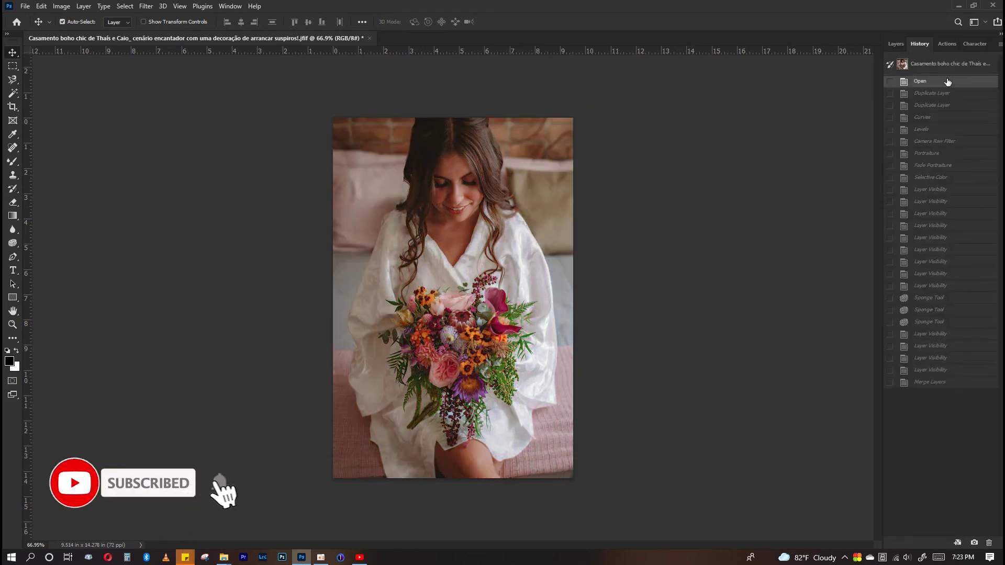
key(ctrl+alt+z)
key(ctrl+alt+z)
key(ctrl+alt+z)
key(ctrl+alt+z)
key(ctrl+alt+z)
key(ctrl+alt+z)
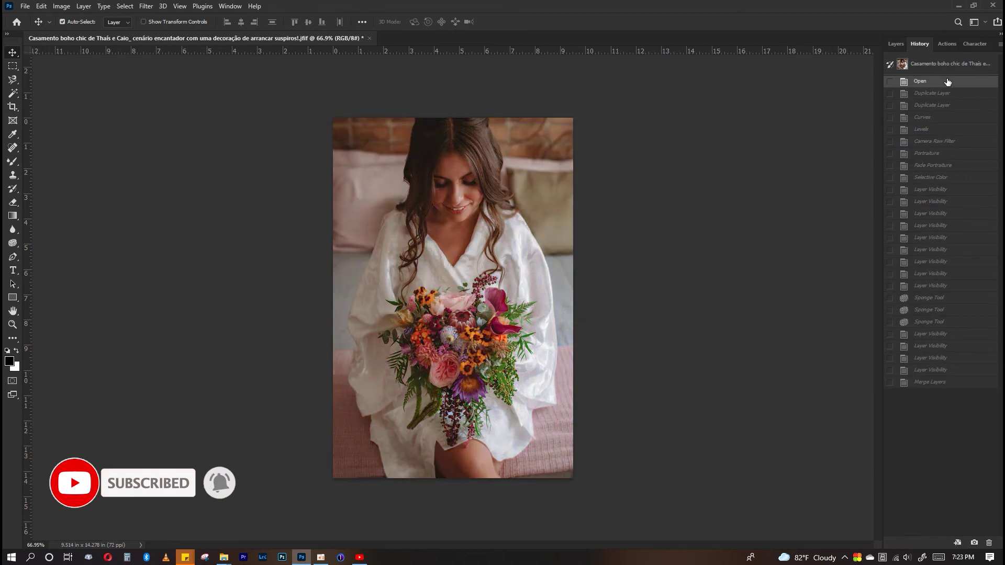
key(ctrl+alt+z)
key(ctrl+alt+z)
key(ctrl+alt+z)
key(ctrl+alt+z)
key(ctrl+alt+z)
key(ctrl+alt+z)
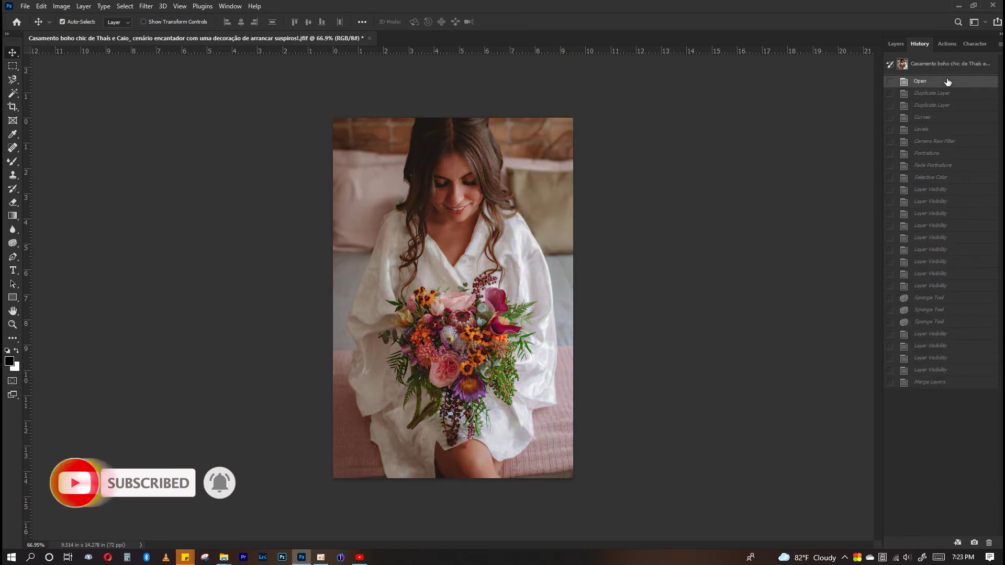
key(ctrl+alt+z)
key(ctrl+alt+z)
key(ctrl+alt+z)
key(ctrl+alt+z)
key(ctrl+alt+z)
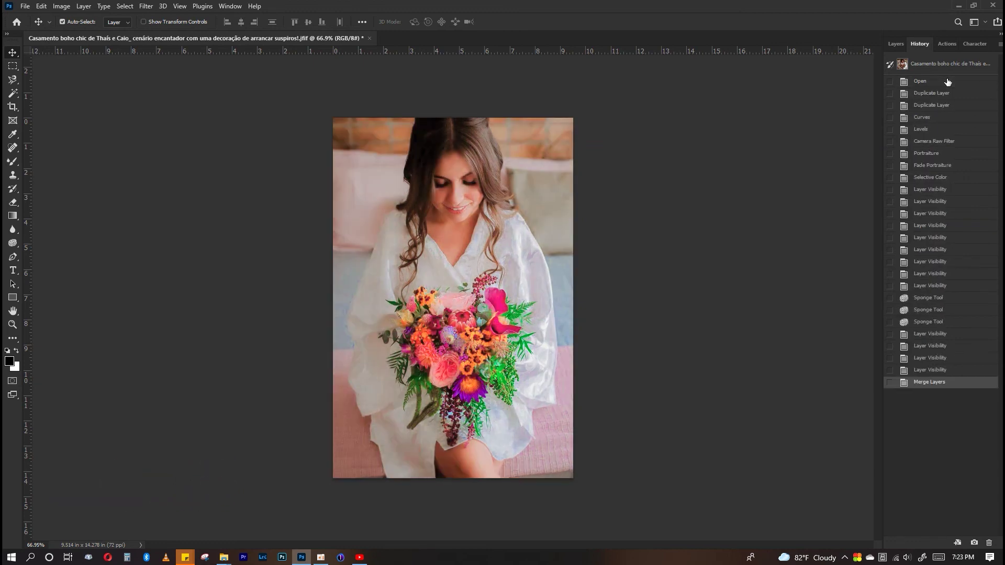
key(ctrl+plus)
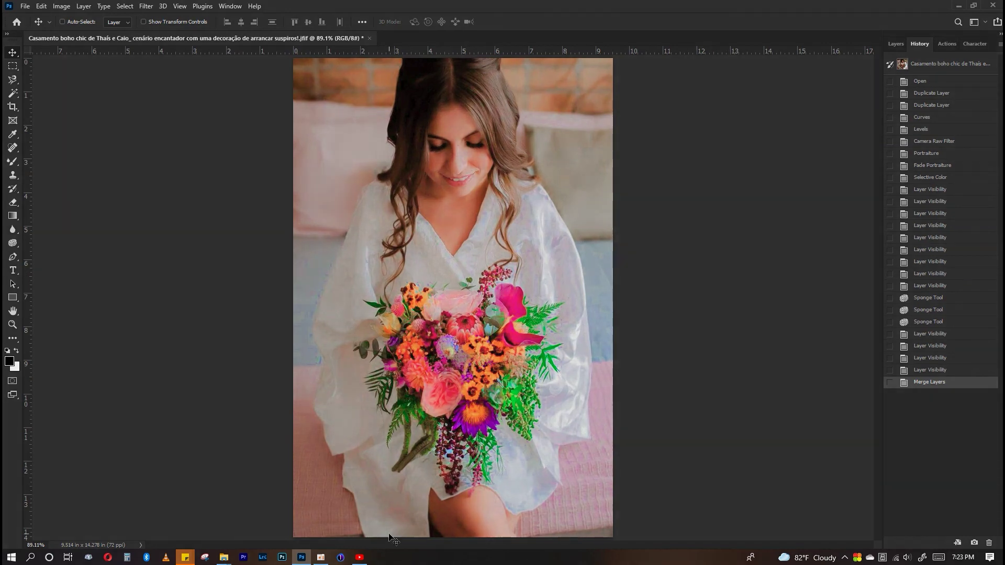